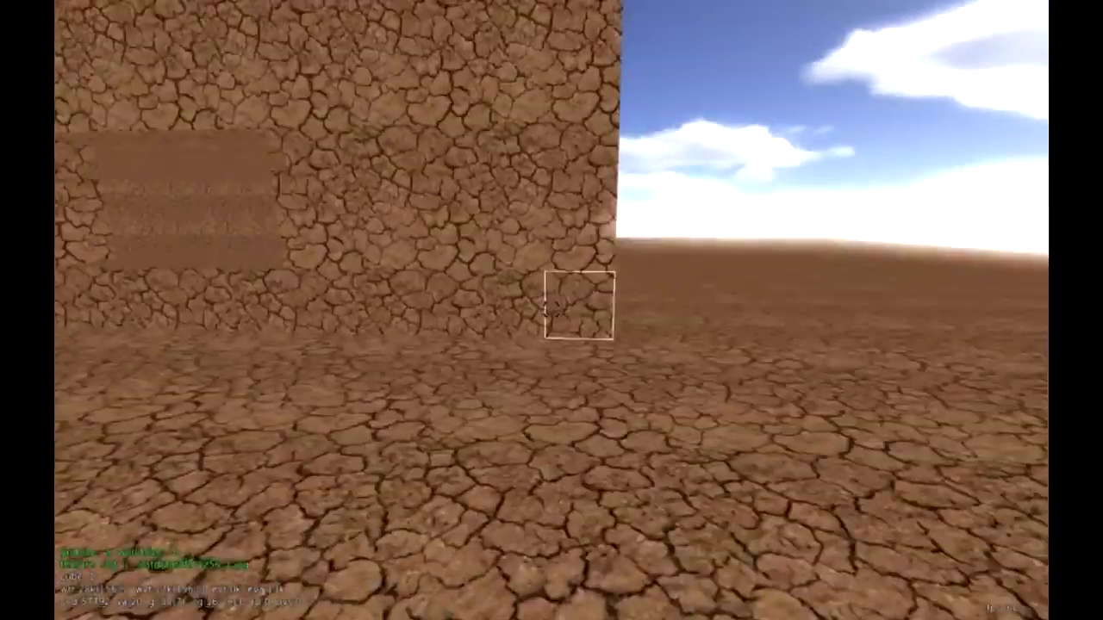
Start the selection on the grid cube at the bottom corner of the house's front wall.
middle_click(552, 309)
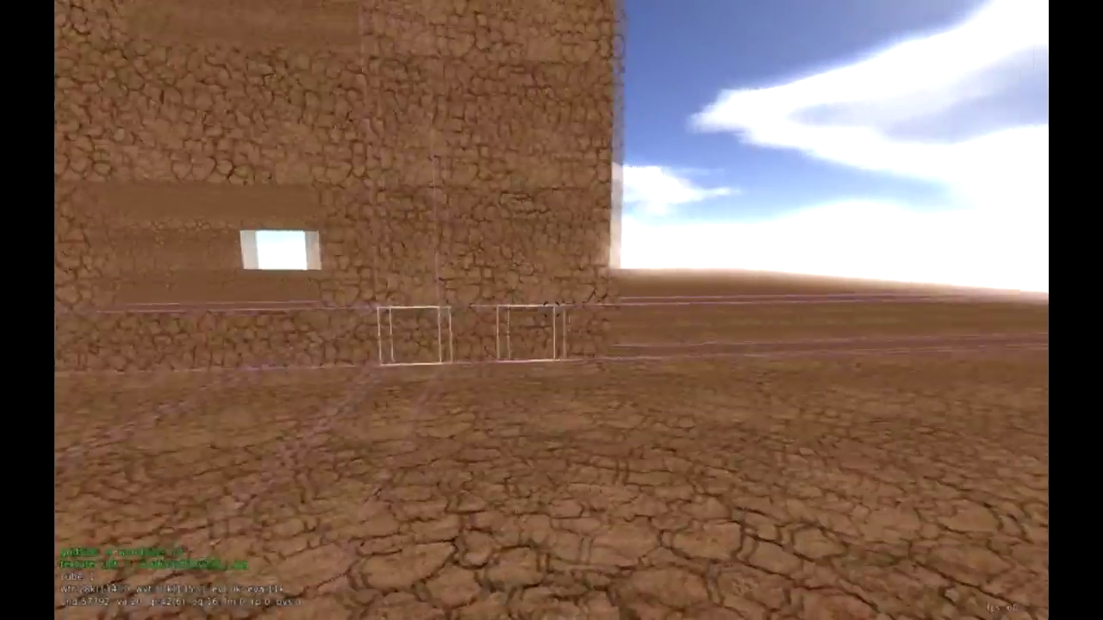
left_click(552, 310)
key("a")
key("s")
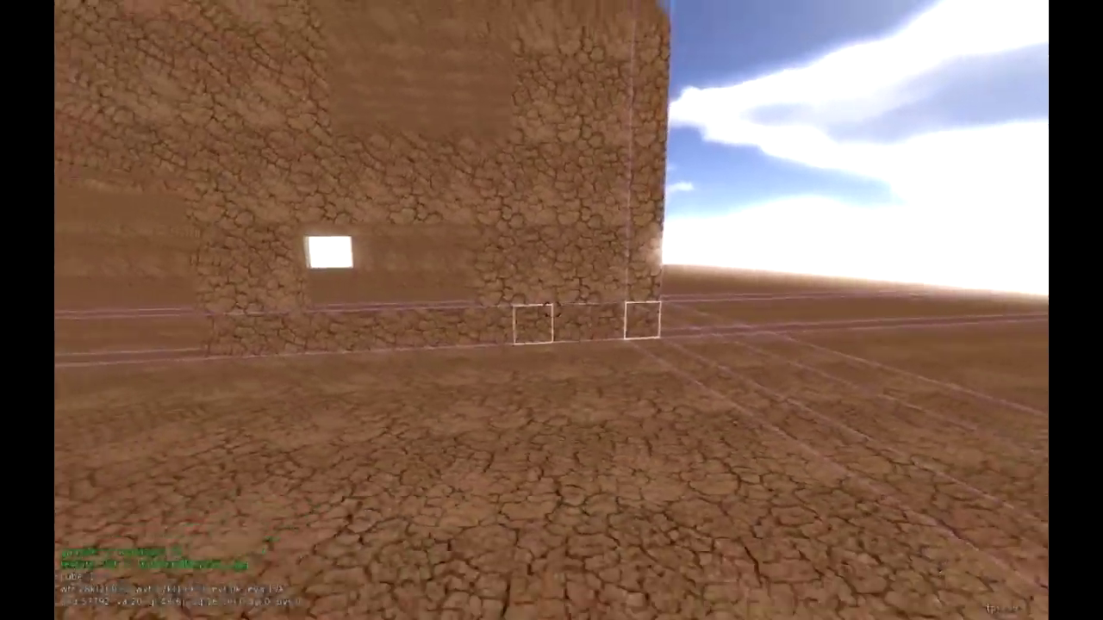
key("s")
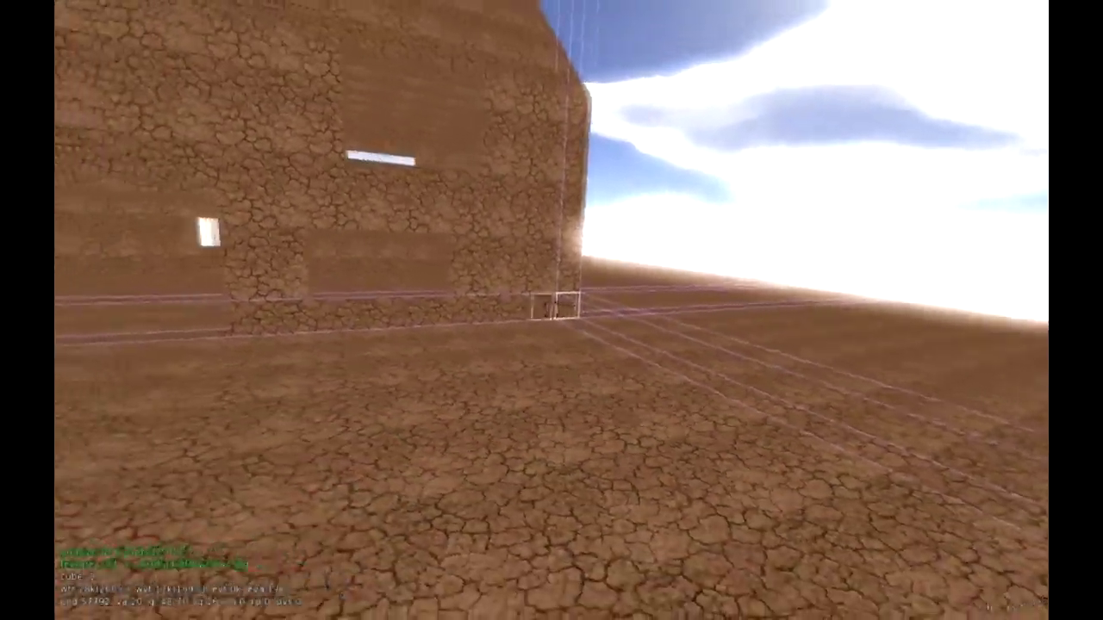
key("a")
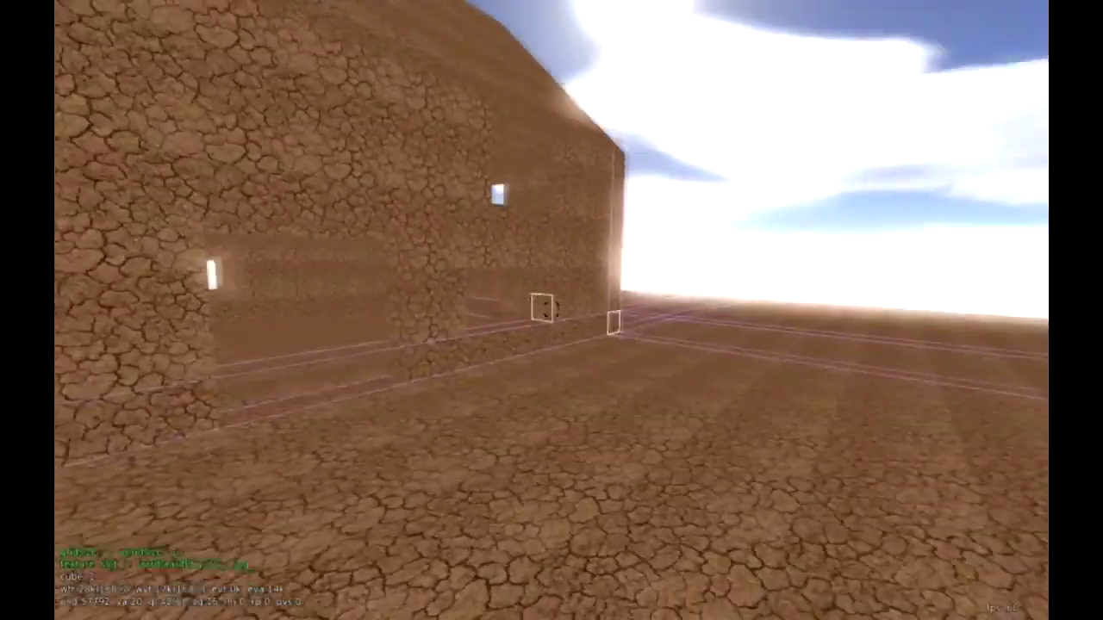
key("d")
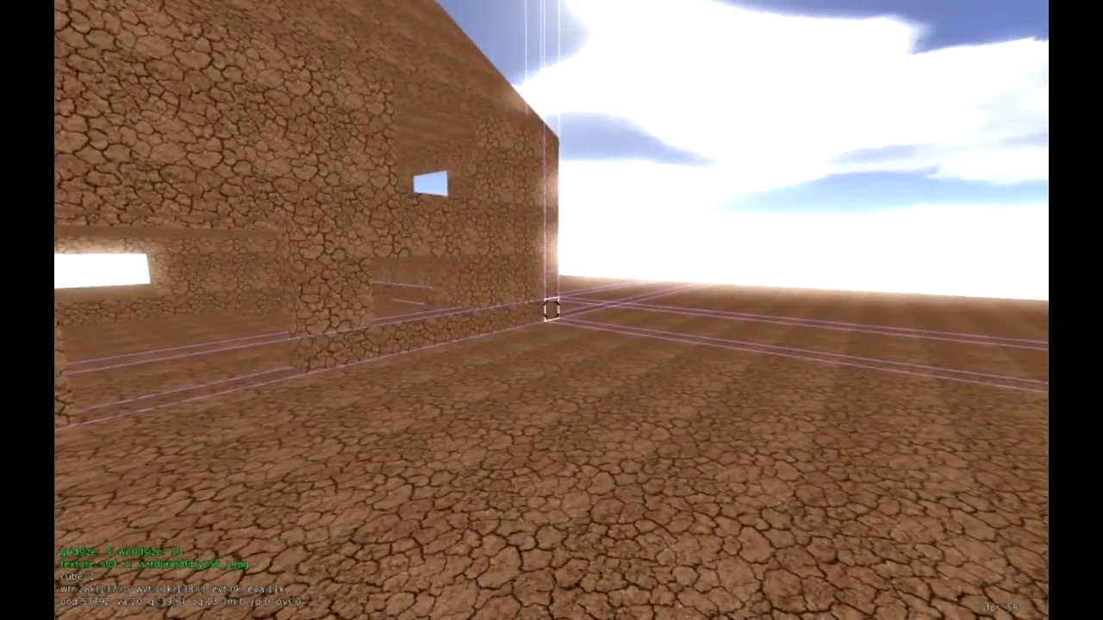
key("a")
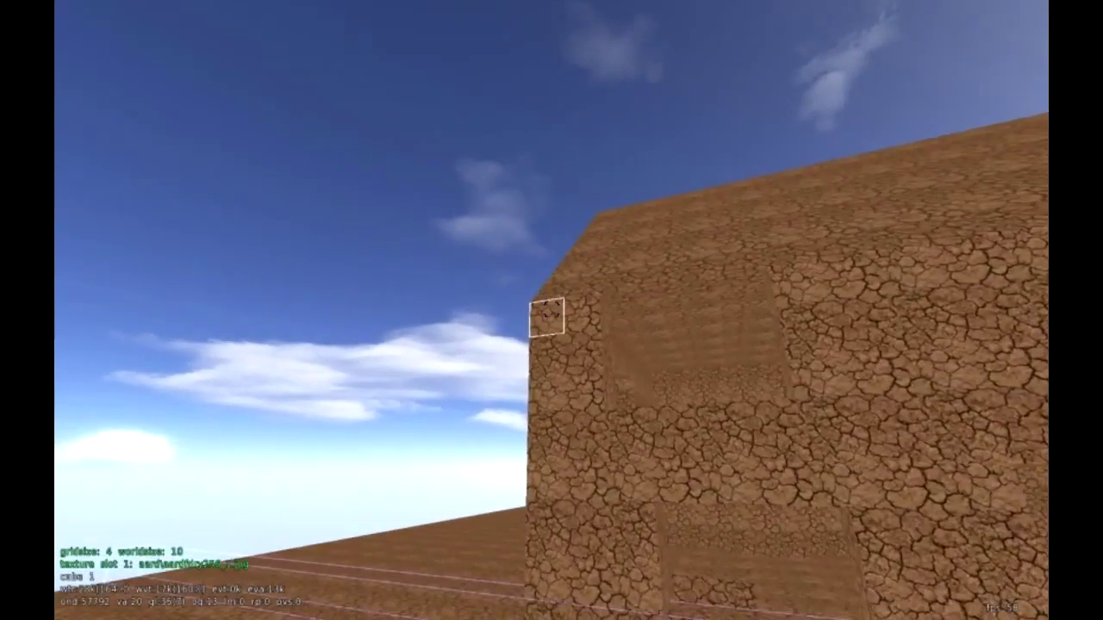
Extend the selection to the diagonally opposite top corner so it covers the whole front wall below the roof.
middle_click(551, 310)
key("d")
key("w")
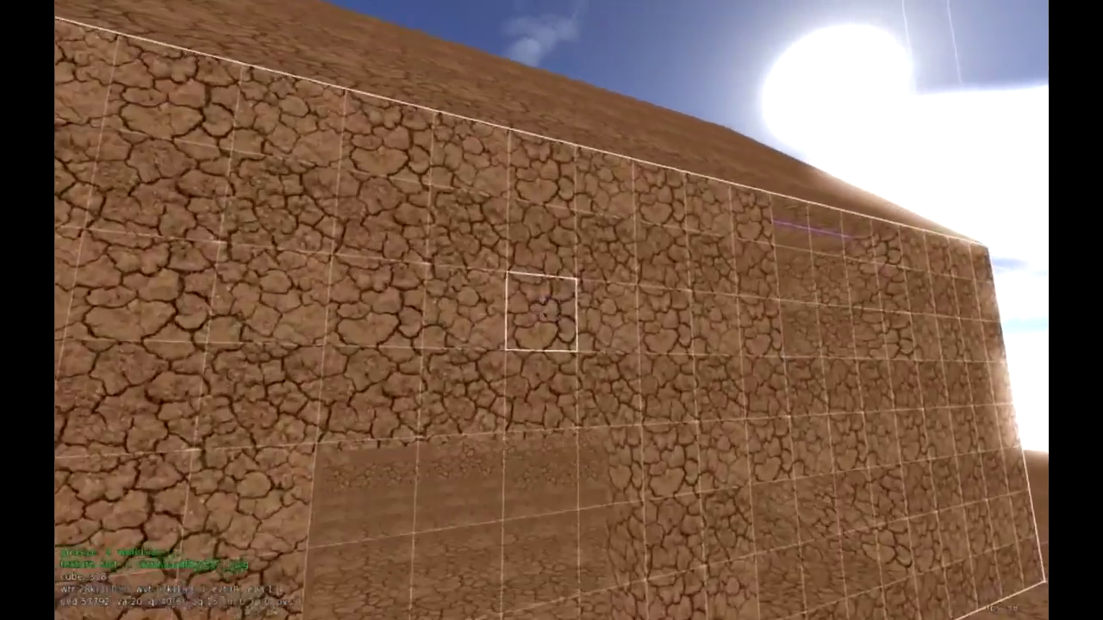
key("d")
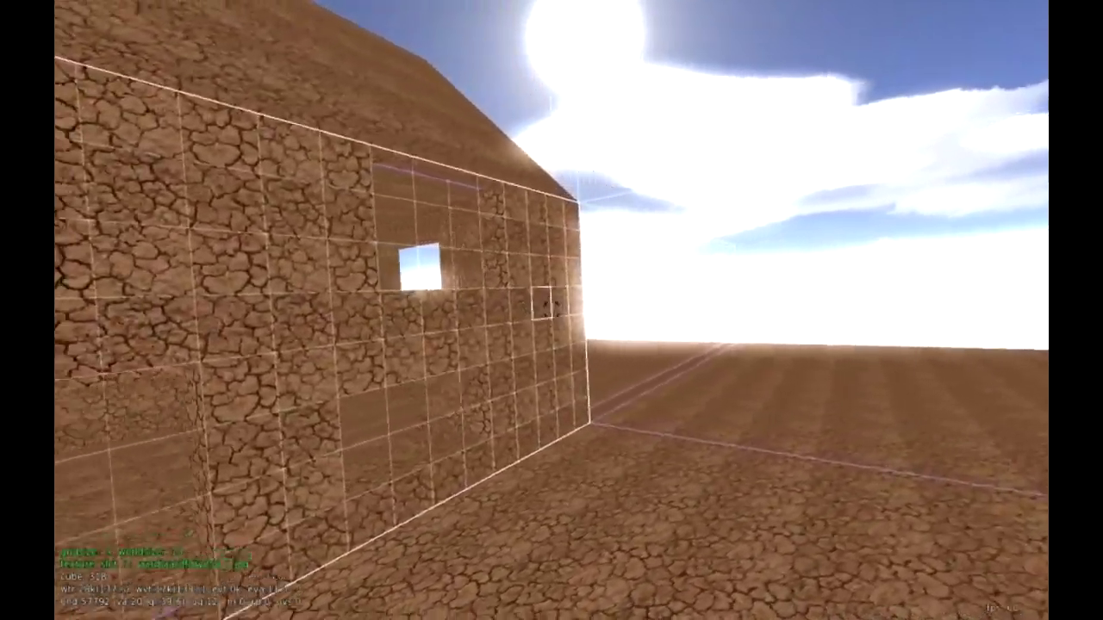
key("d")
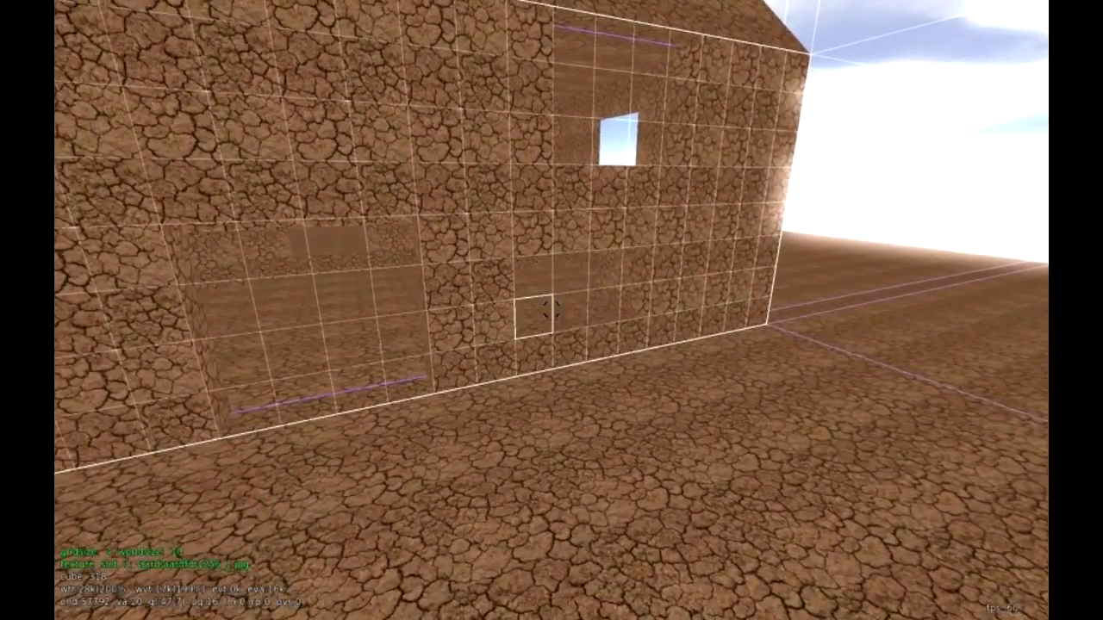
key("s")
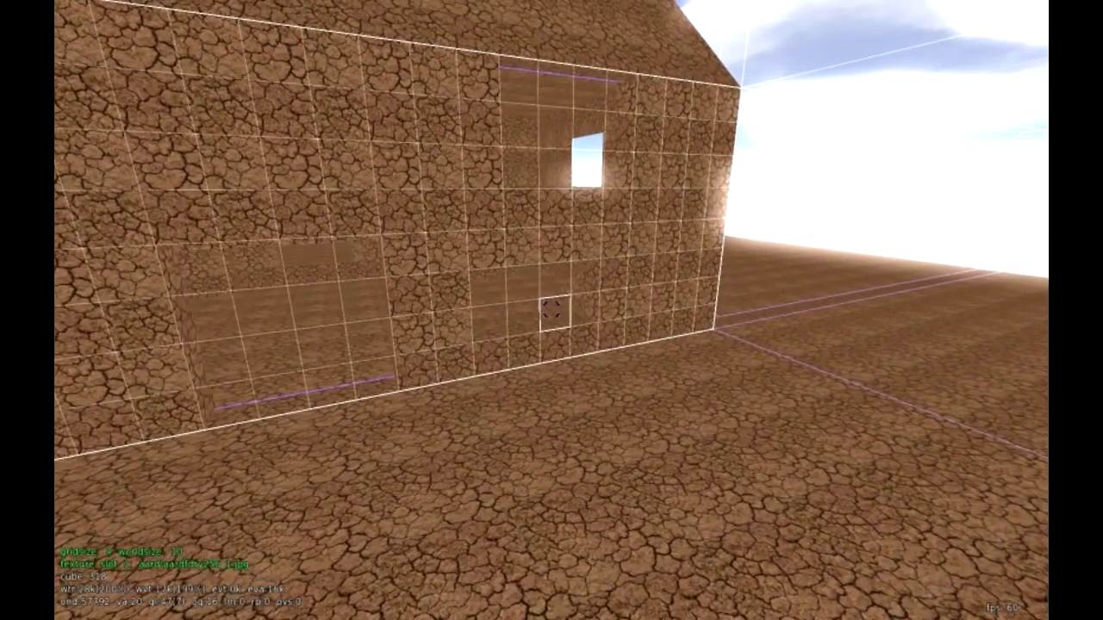
Look through the pages of the texture browser for a texture suitable for the selected front wall.
key("F2")
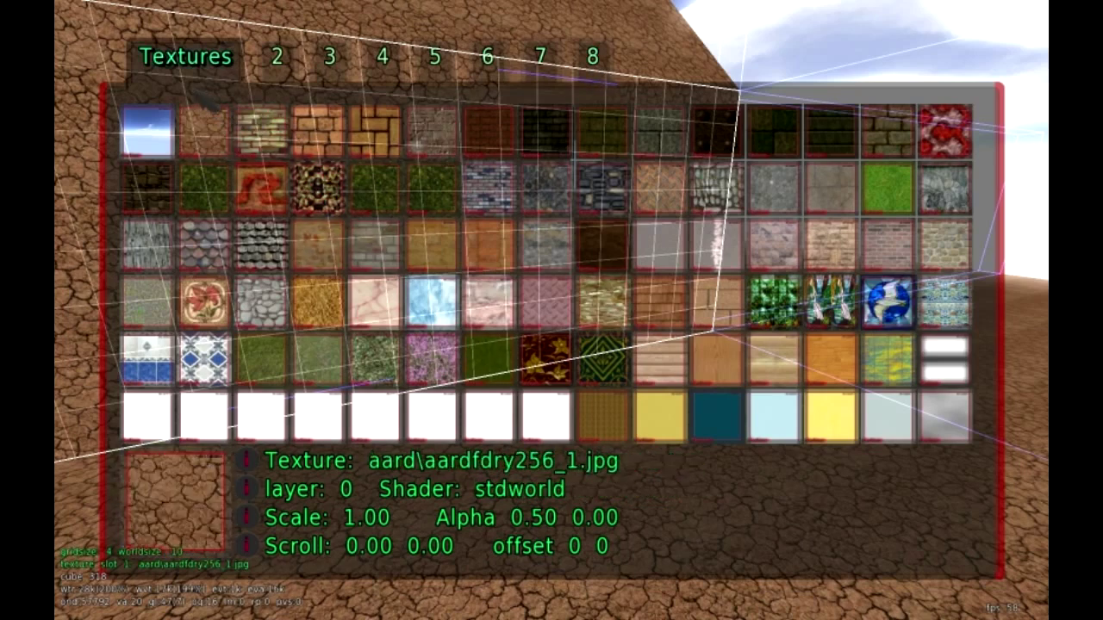
left_click(276, 57)
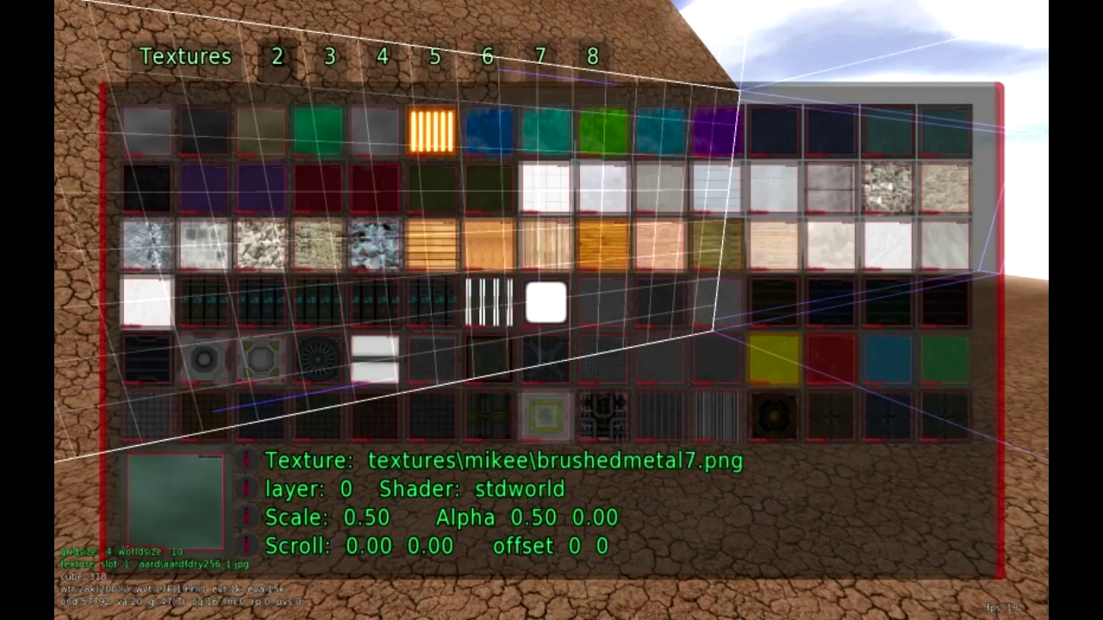
left_click(330, 57)
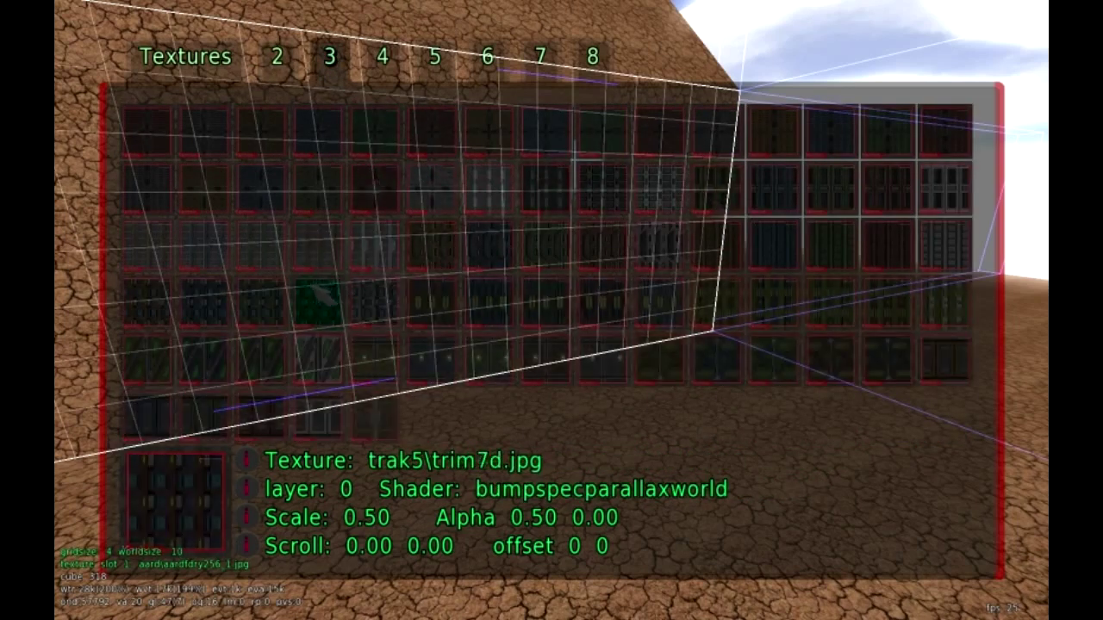
left_click(432, 62)
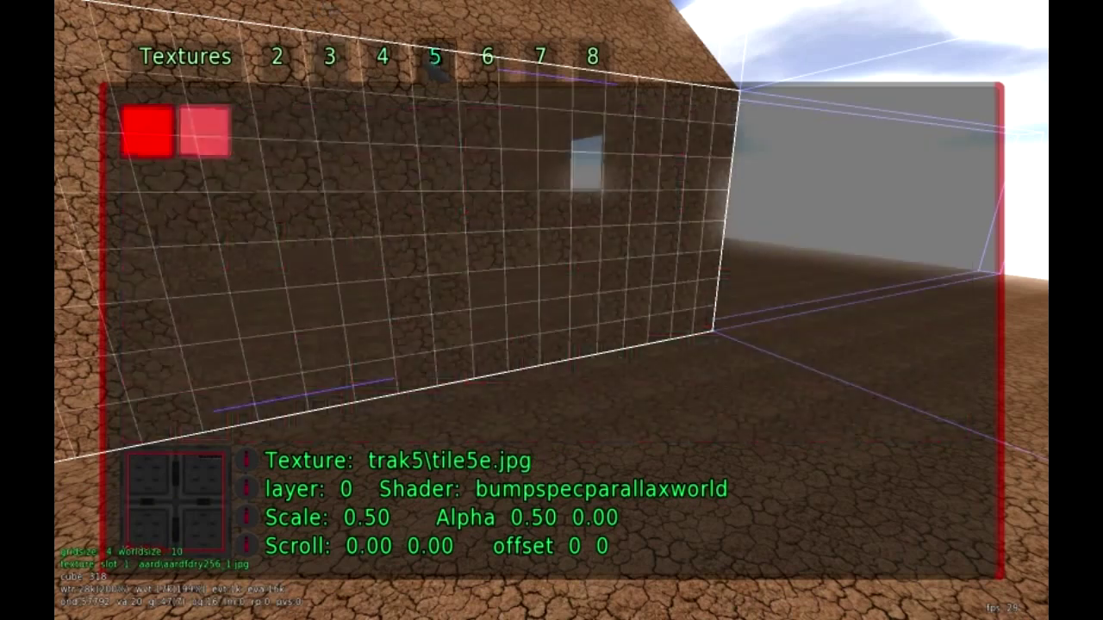
left_click(382, 64)
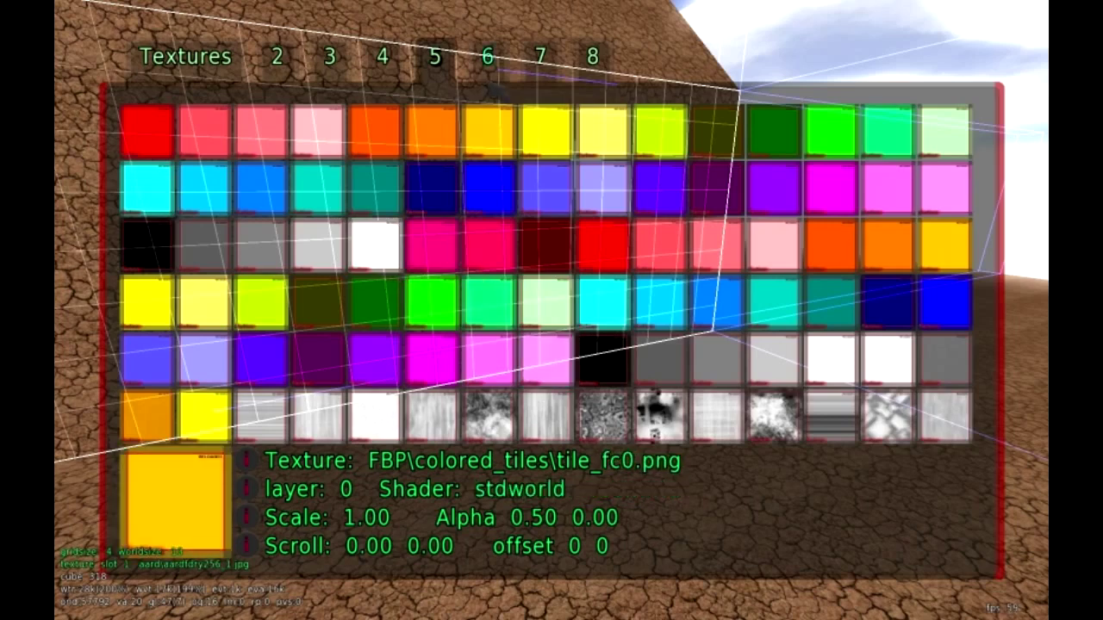
left_click(492, 75)
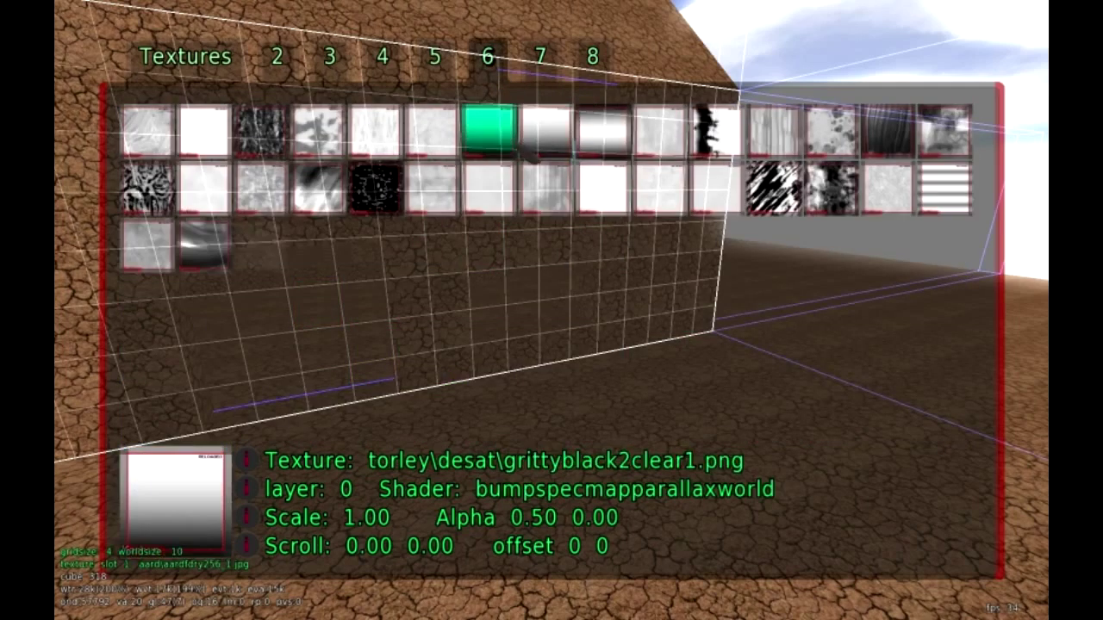
left_click(552, 69)
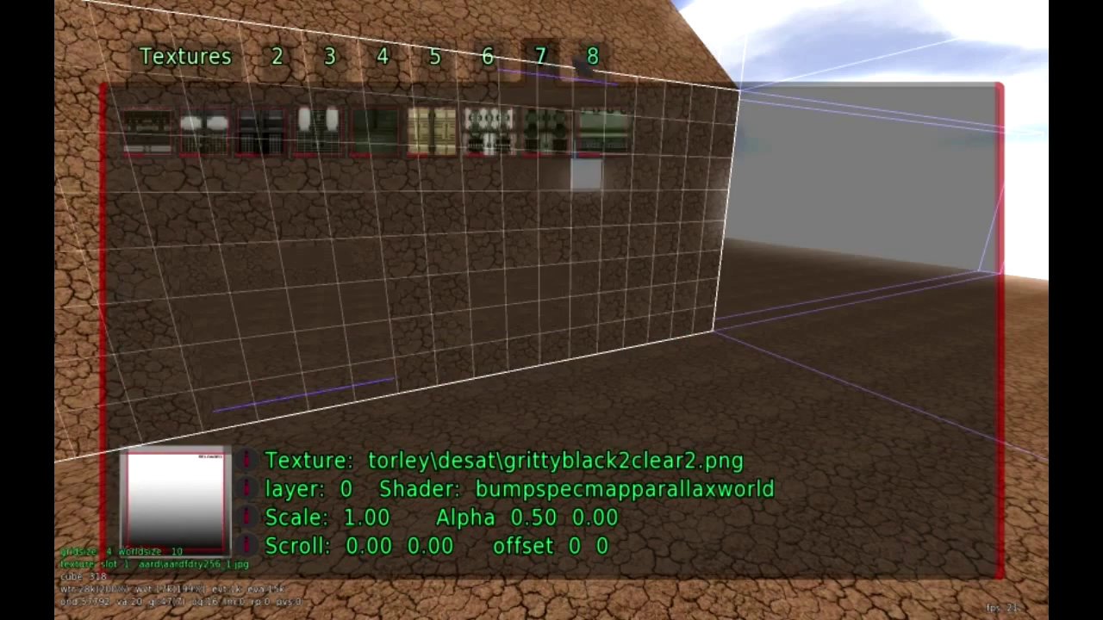
left_click(494, 72)
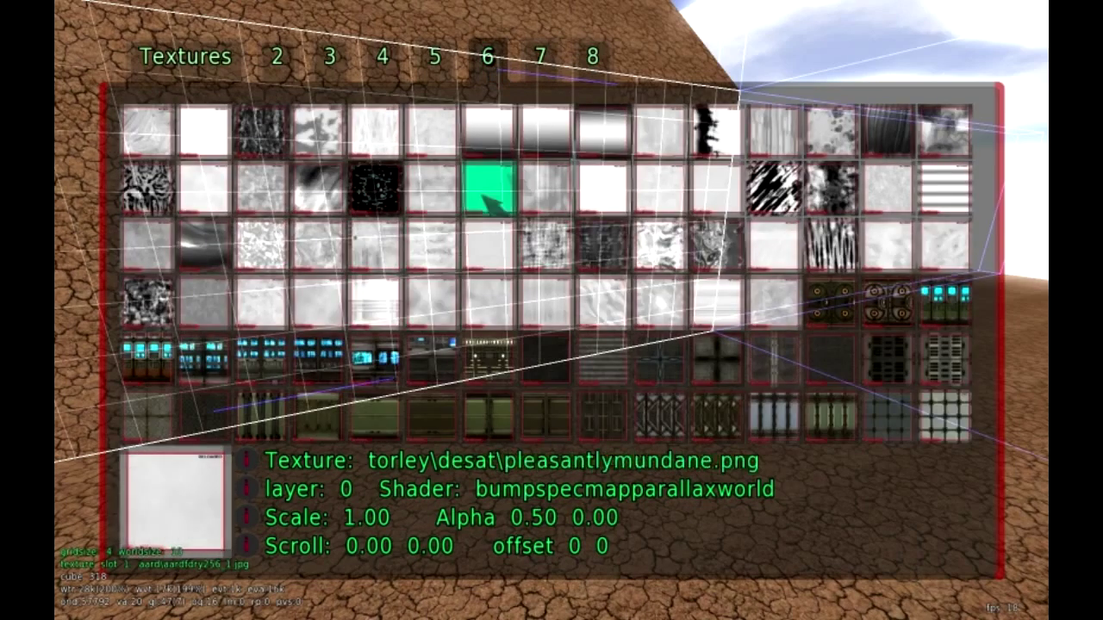
left_click(595, 62)
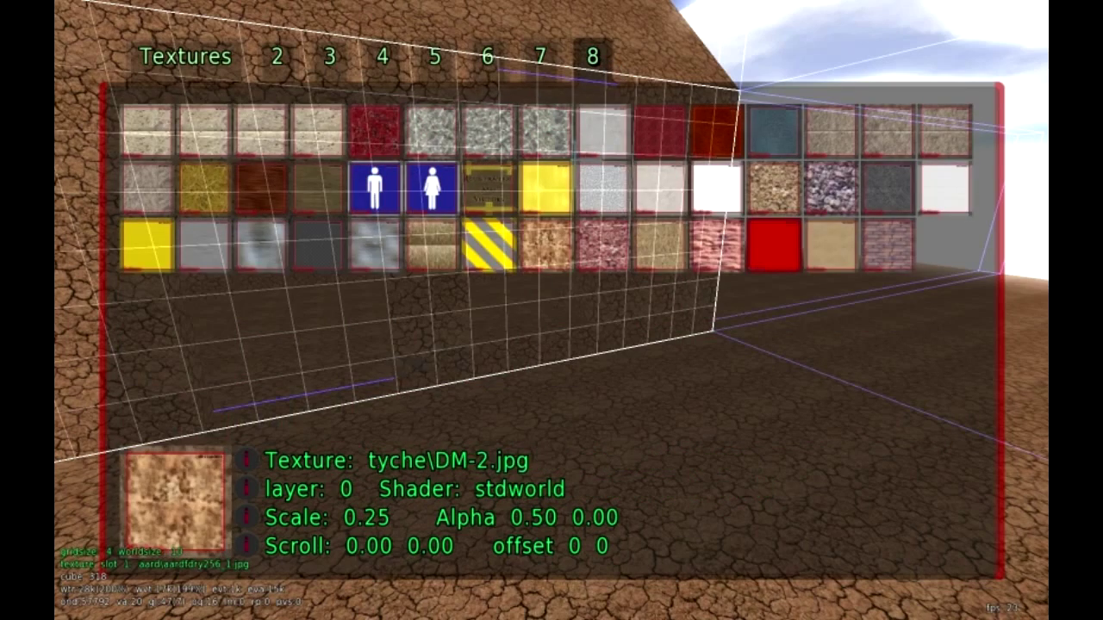
Apply the brick texture aard\aardfflrbr256_1.jpg from the first texture page to the selected front wall.
left_click(205, 71)
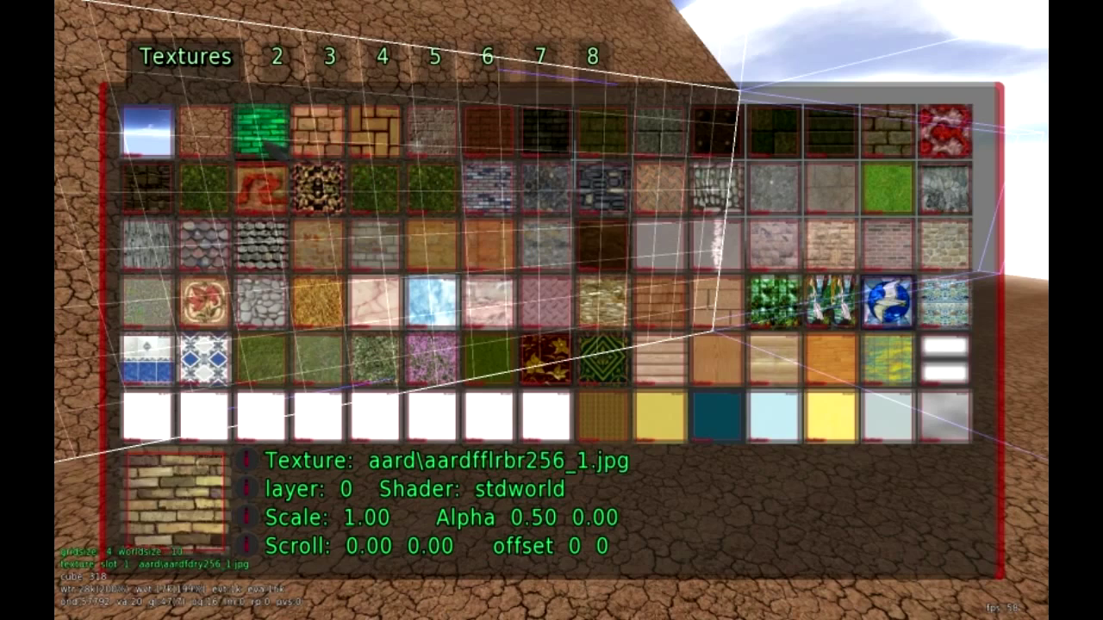
left_click(266, 144)
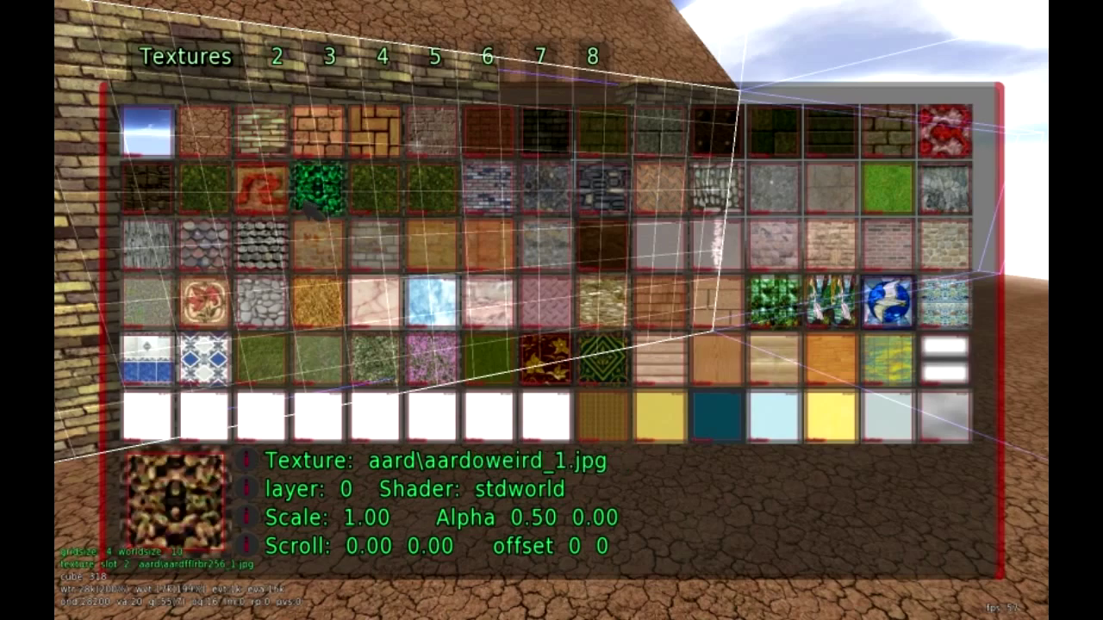
key("Escape")
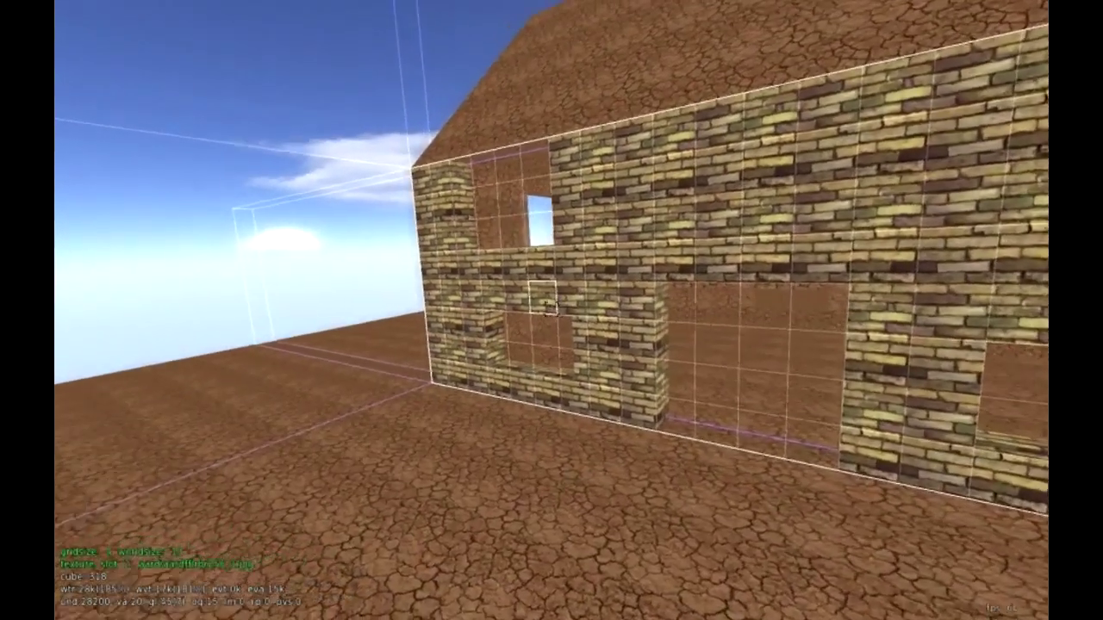
Select the adjoining side wall between its opposite corners and apply the same brick texture, aardfflrbr256_1.jpg.
key("w")
key("a")
key("a")
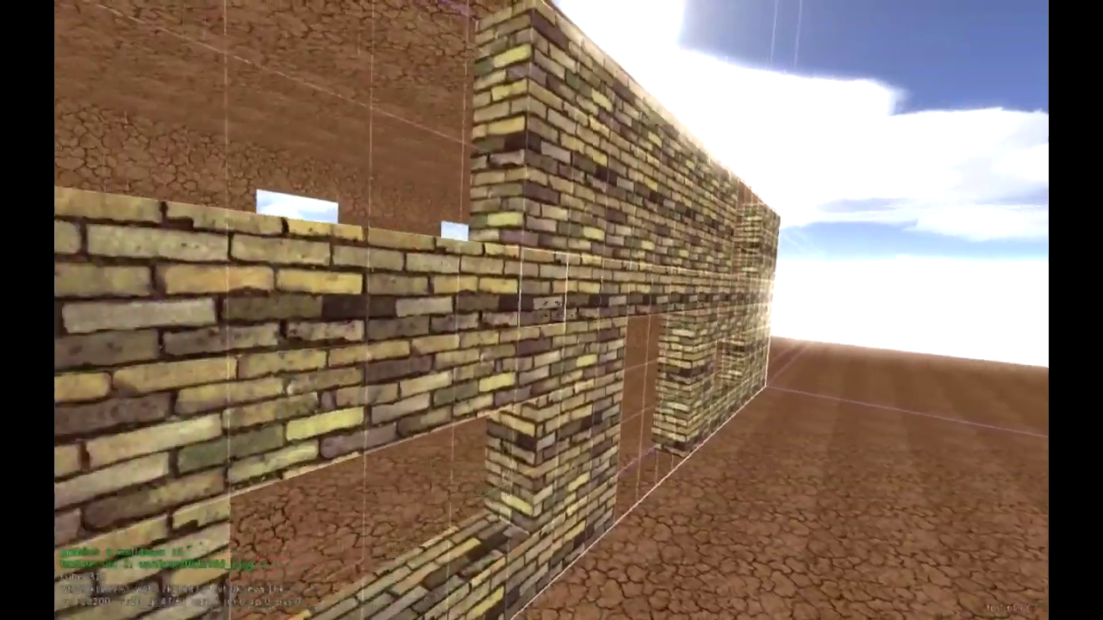
key("a")
key("s")
key("a")
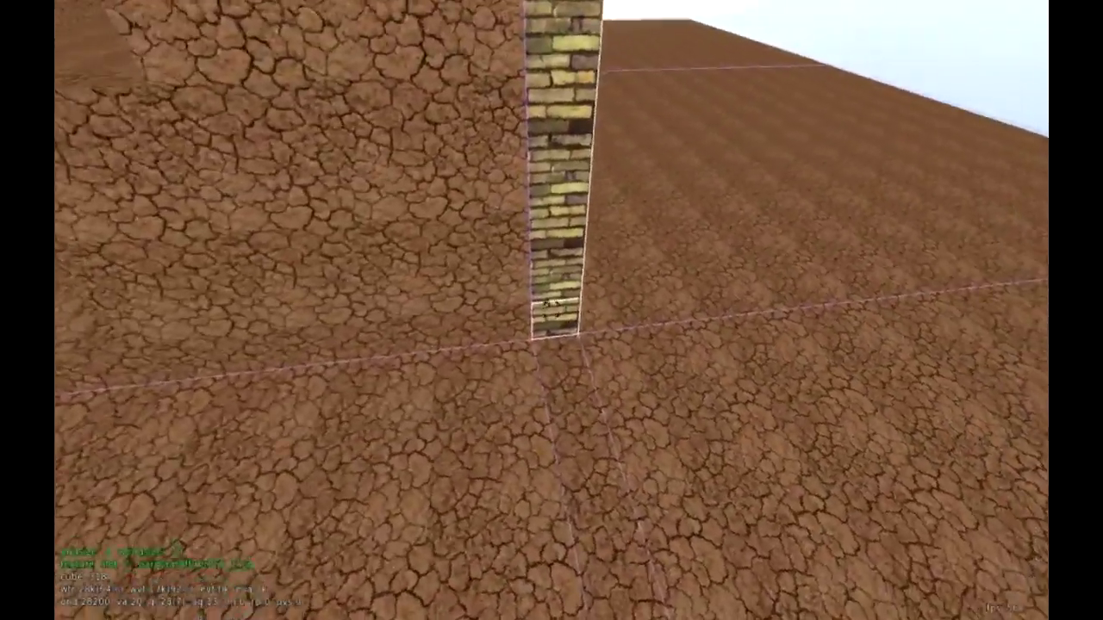
left_click(552, 310)
key("a")
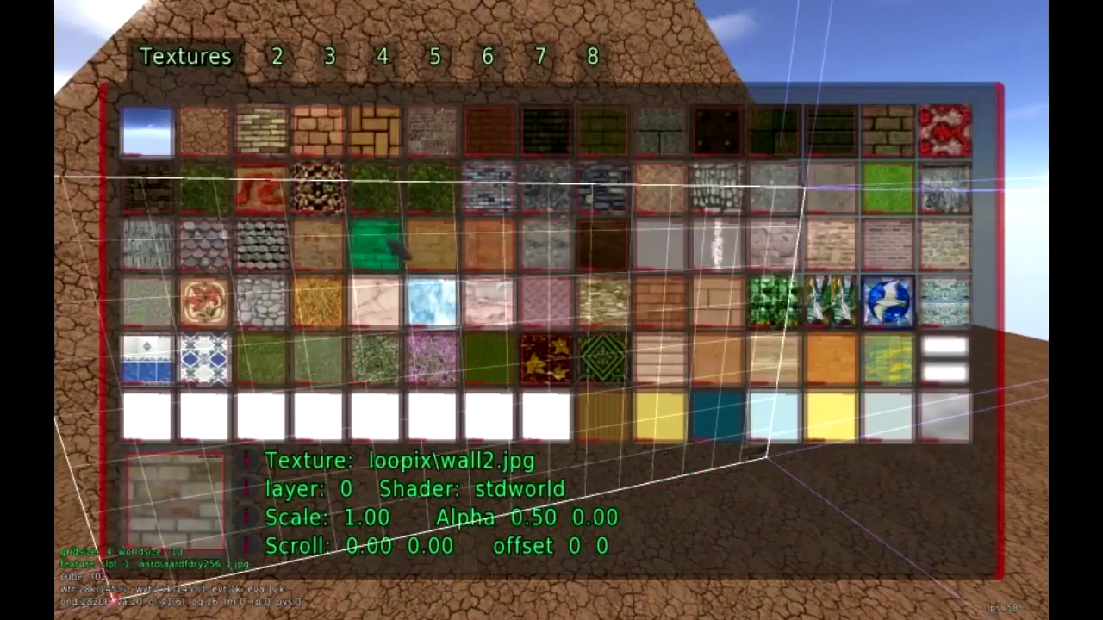
key("a")
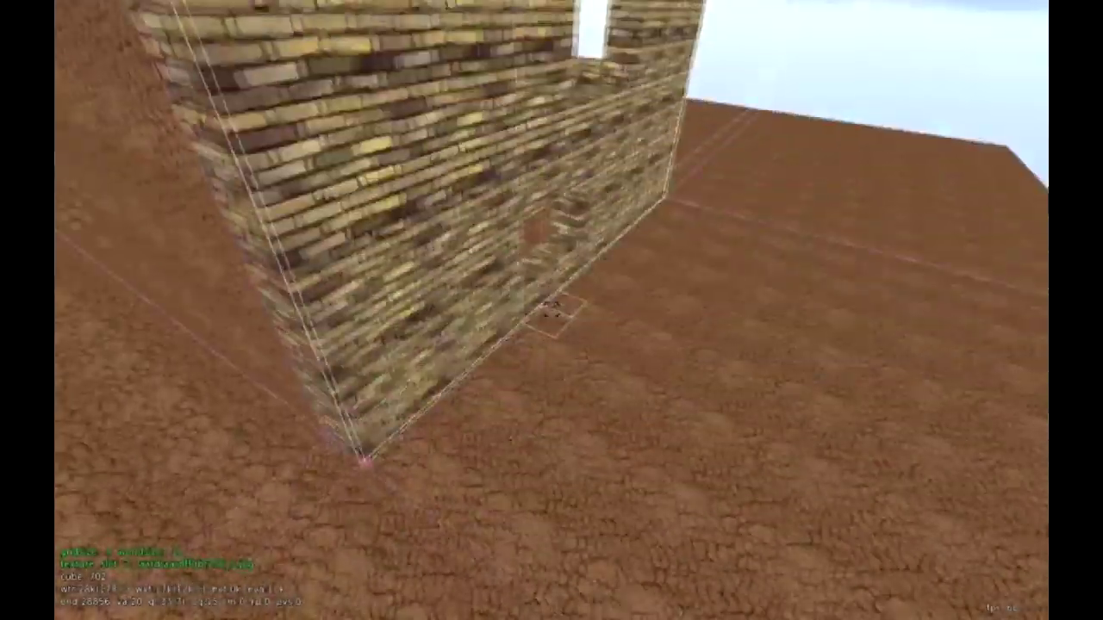
Select the whole back wall below the roof, from its bottom corner to the opposite top corner.
key("a")
left_click(551, 310)
left_click(551, 310)
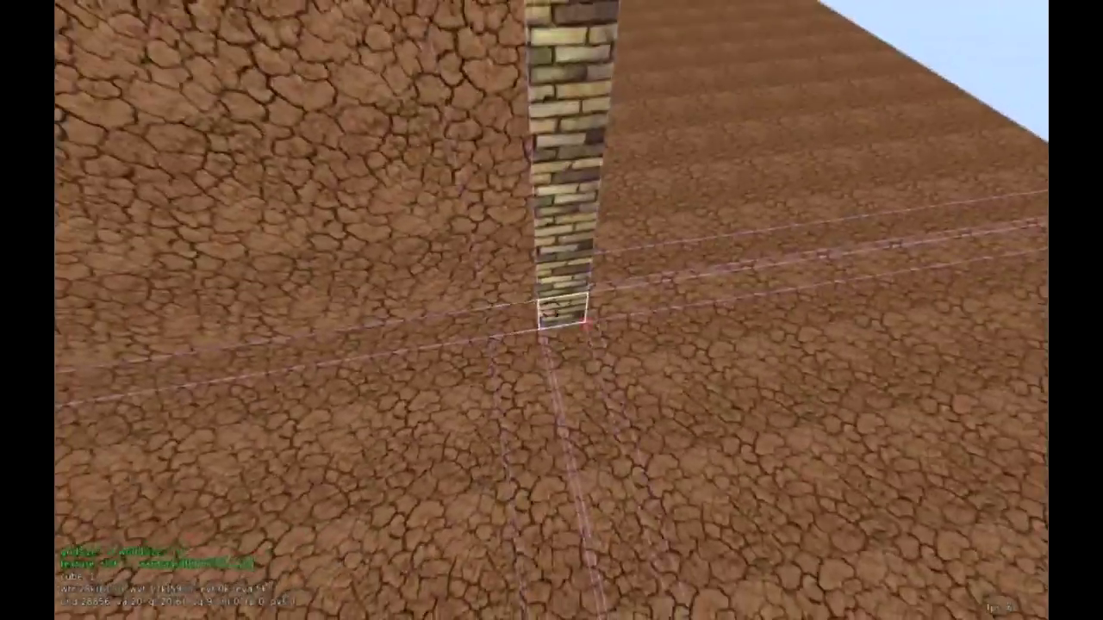
key("a")
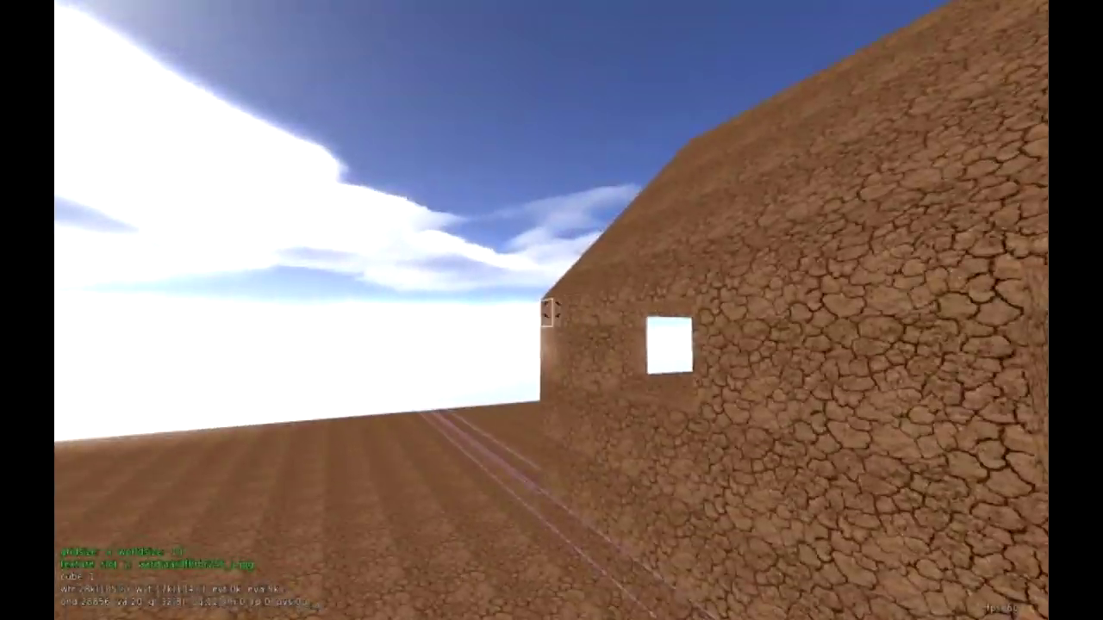
middle_click(552, 310)
key("a")
key("w")
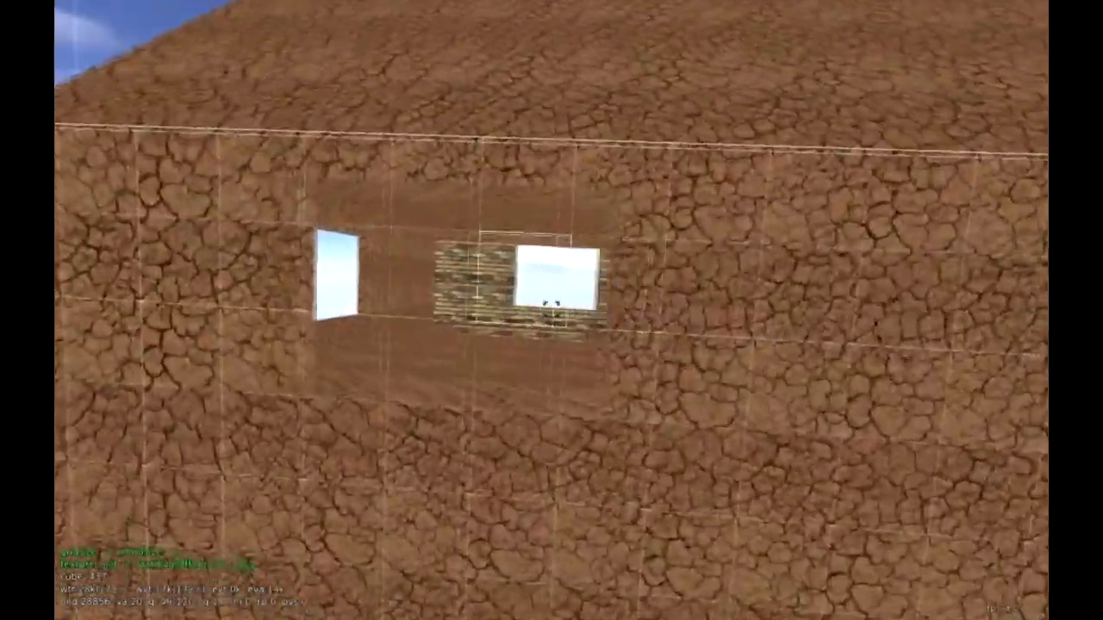
key("s")
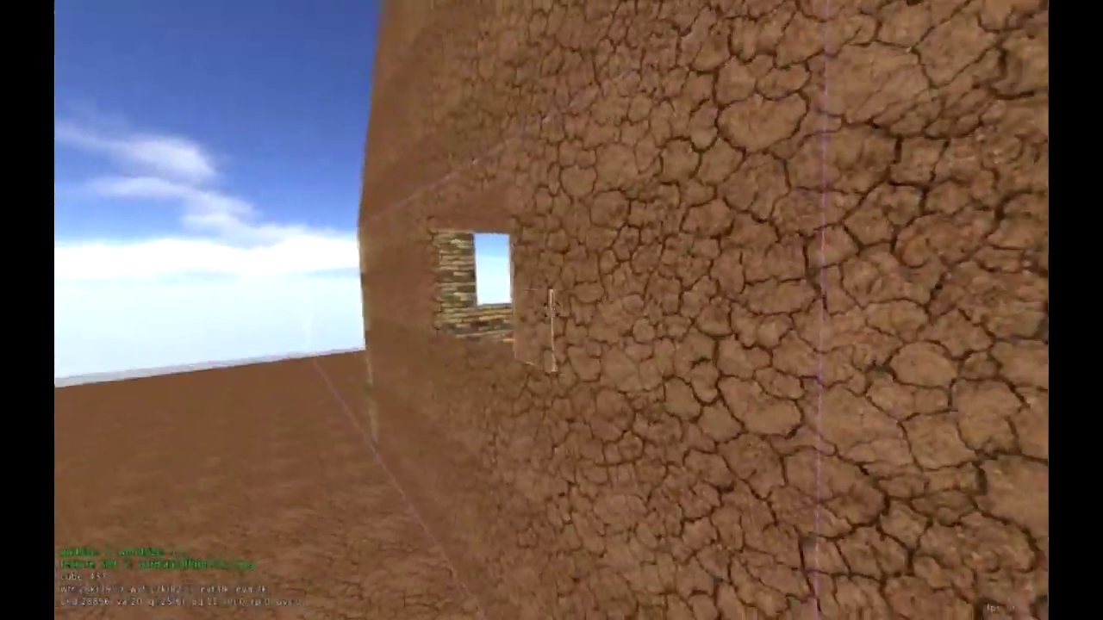
key("s")
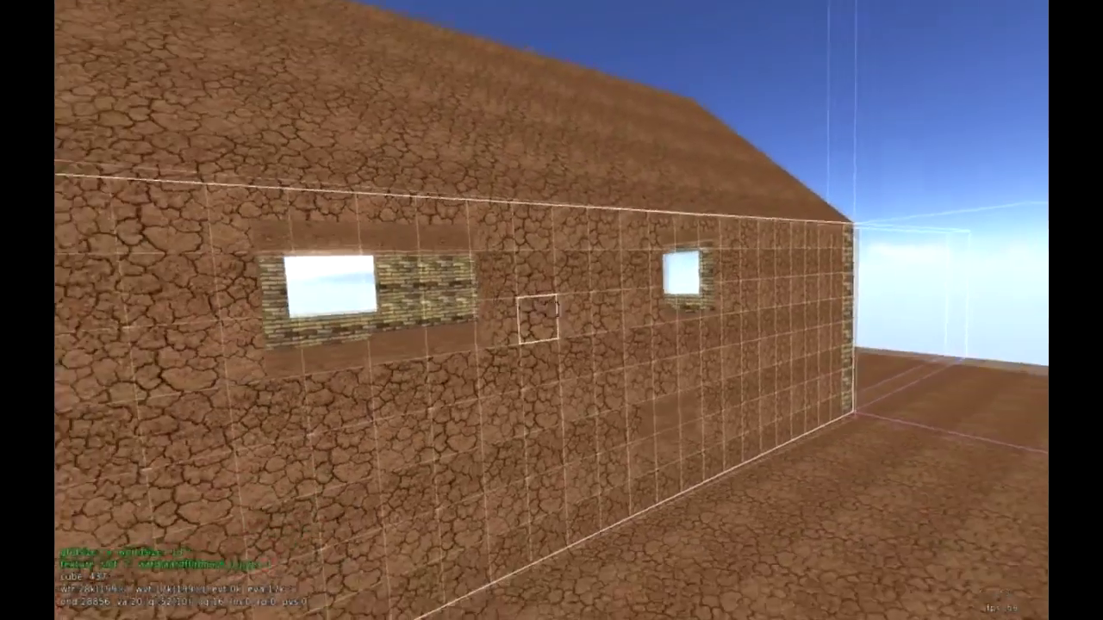
key("d")
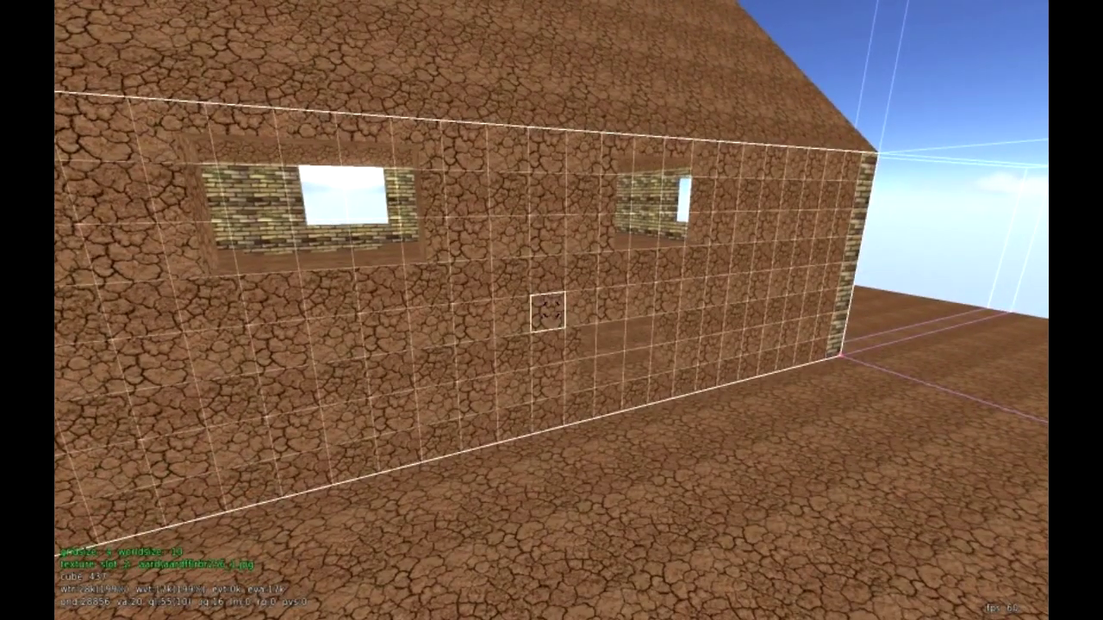
Cycle the selected back wall through the available textures and settle on the brick texture aardfflrbr256_1.jpg.
key("y")
scroll(551, 311, "up", 3)
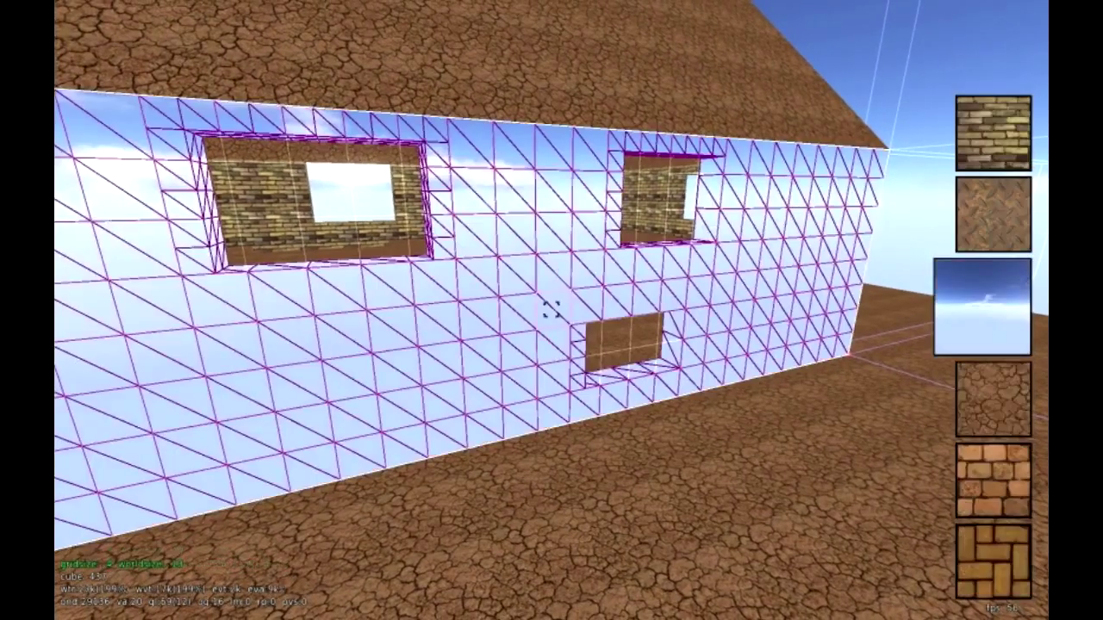
scroll(547, 312, "up", 8)
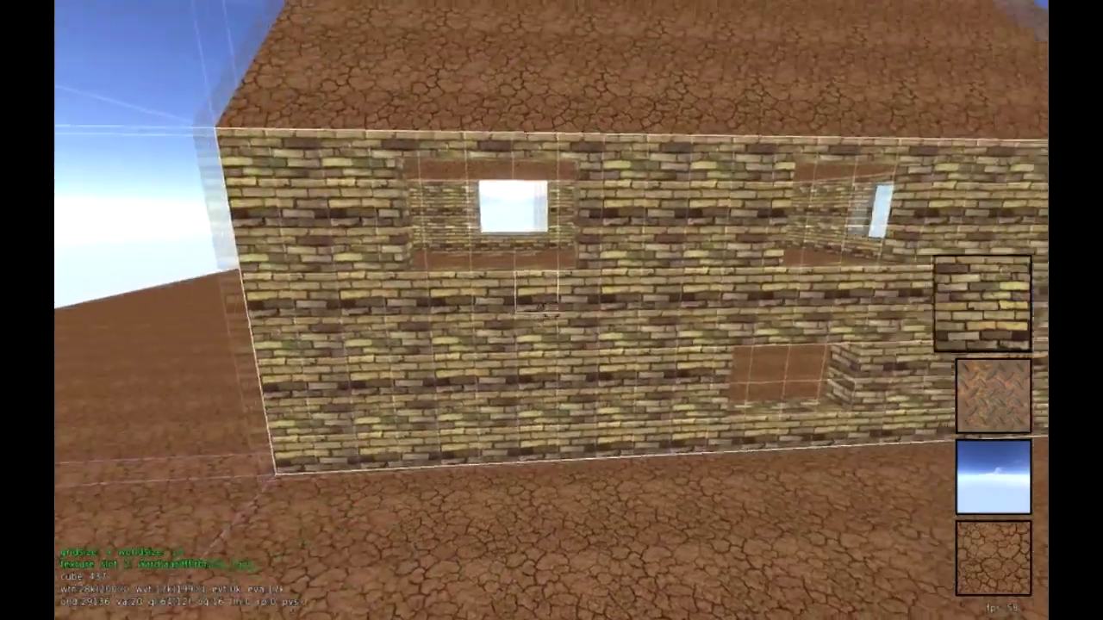
key("a")
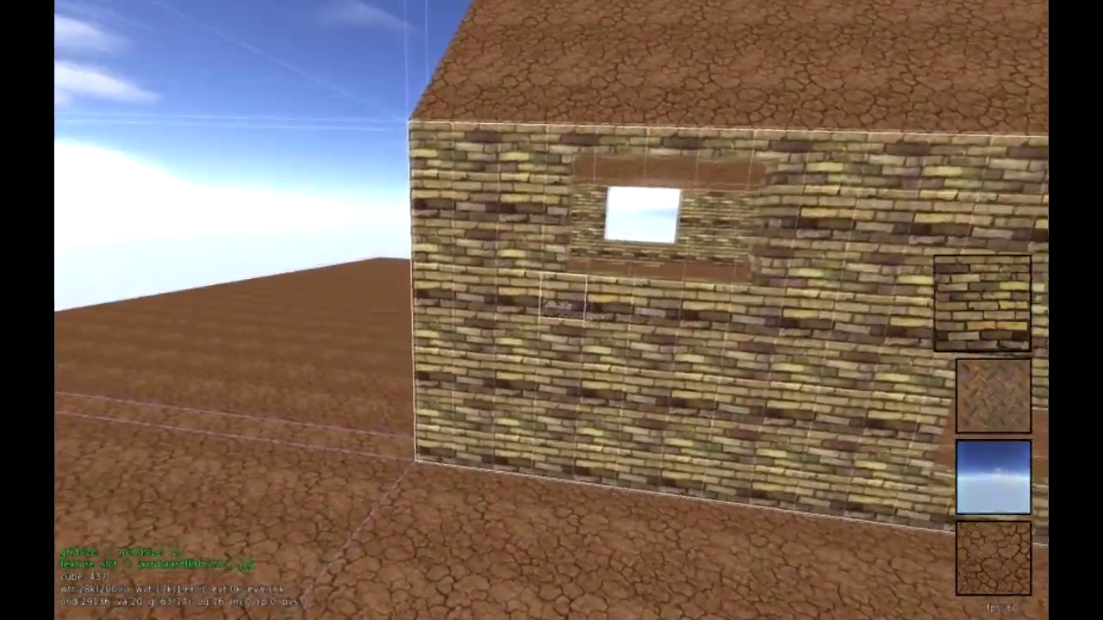
Select the remaining windowed wall below the roof between its opposite corners and apply the same brick texture, aardfflrbr256_1.jpg.
key("a")
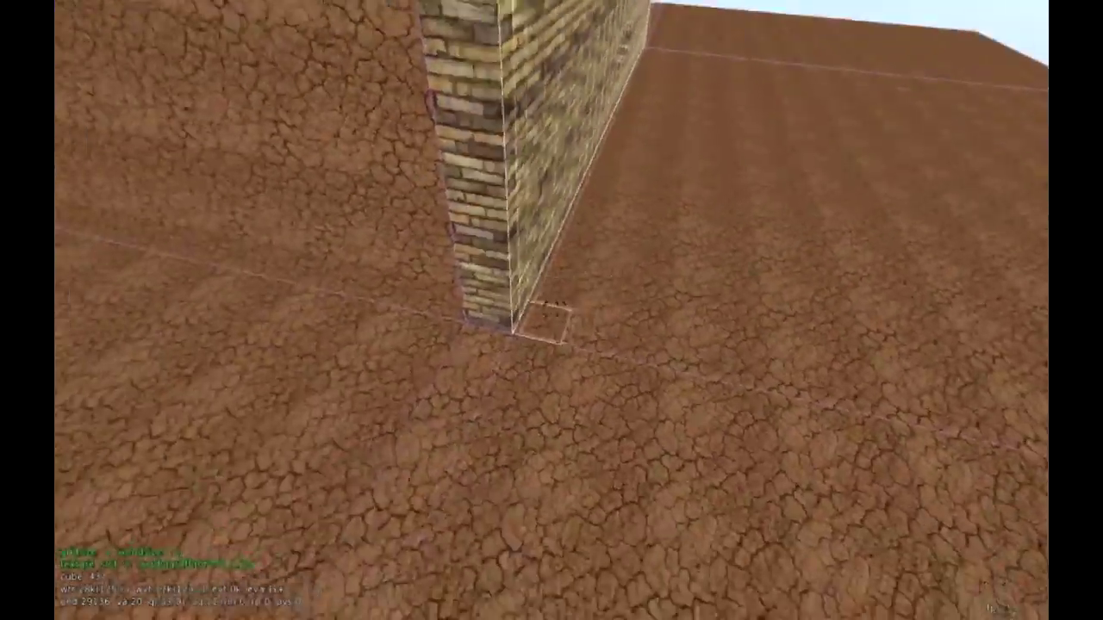
left_click(551, 311)
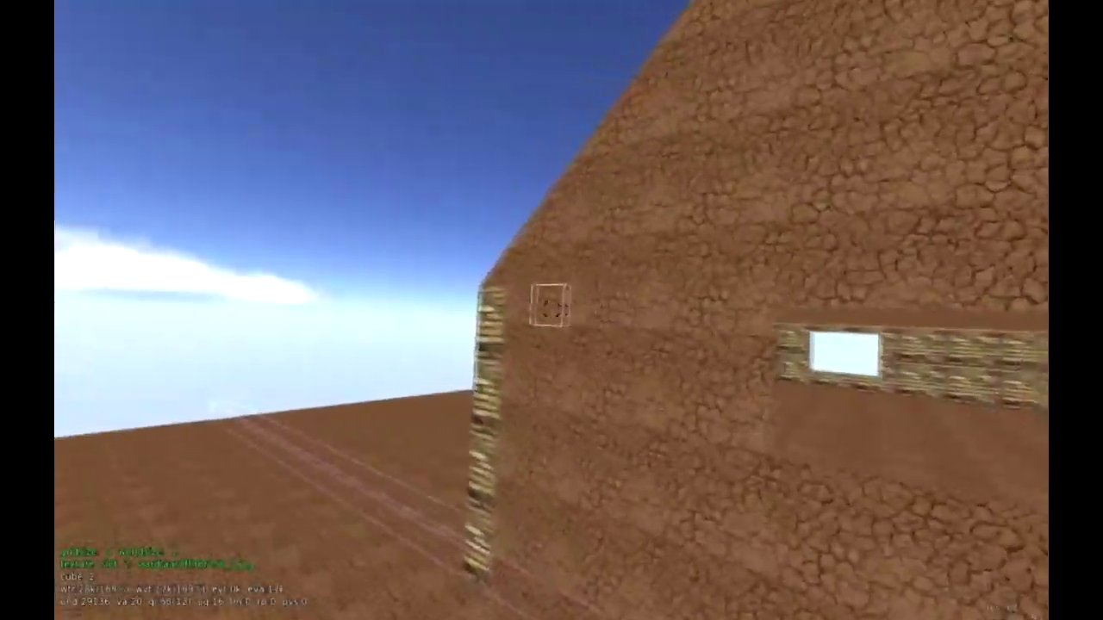
middle_click(551, 310)
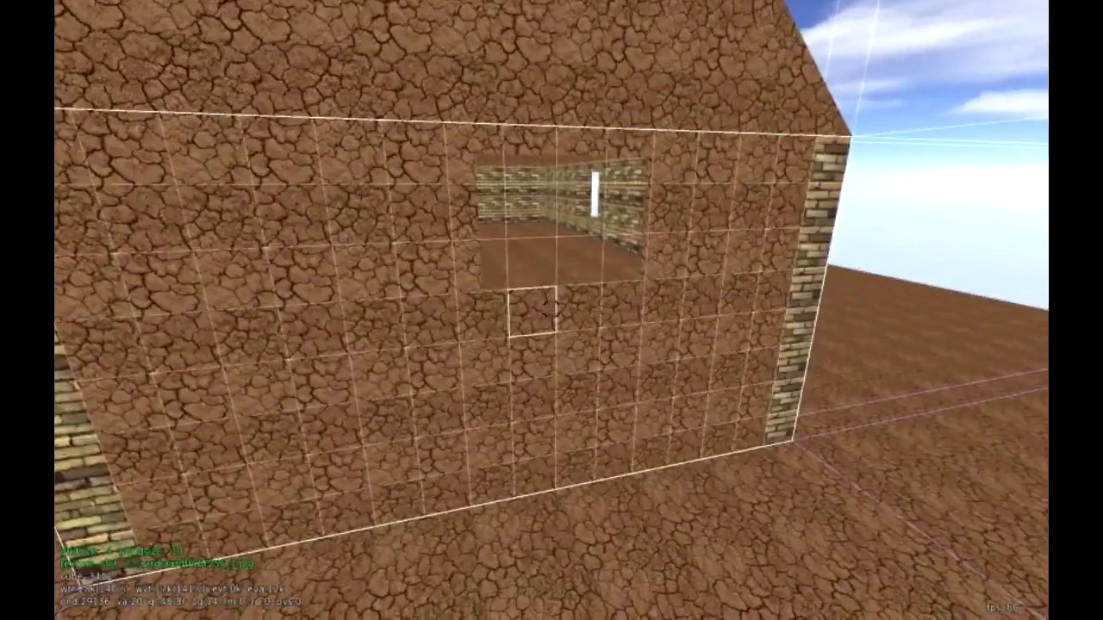
key("y")
scroll(552, 310, "down", 1)
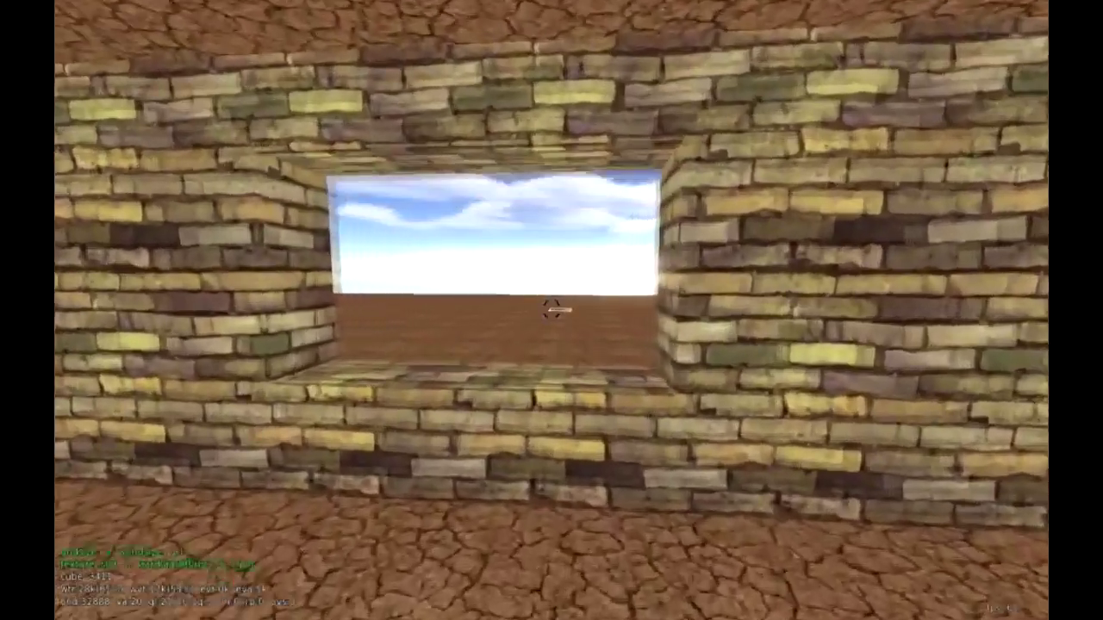
Turn on texturing of all faces and raise a cube from the open ground near the dirt-textured building.
key("w")
key("e")
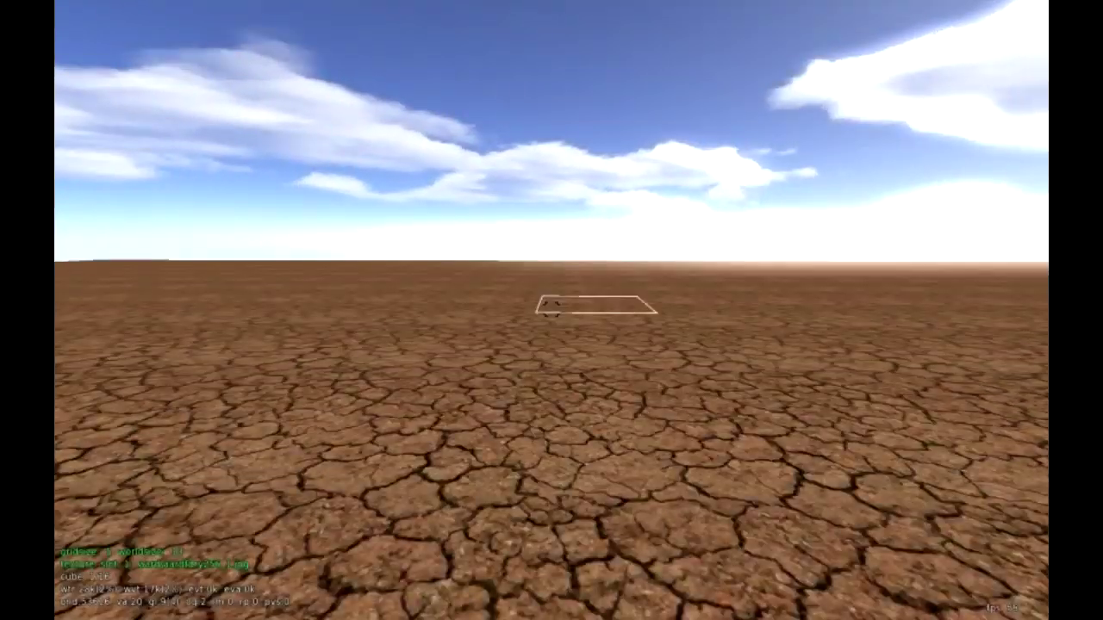
key("w")
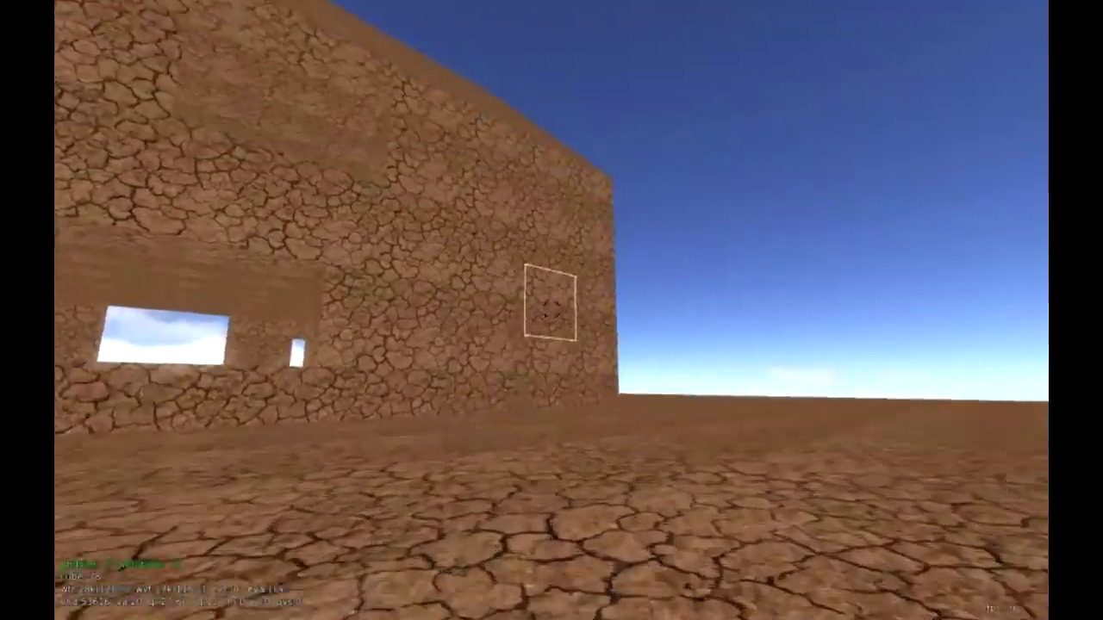
key("w")
key("s")
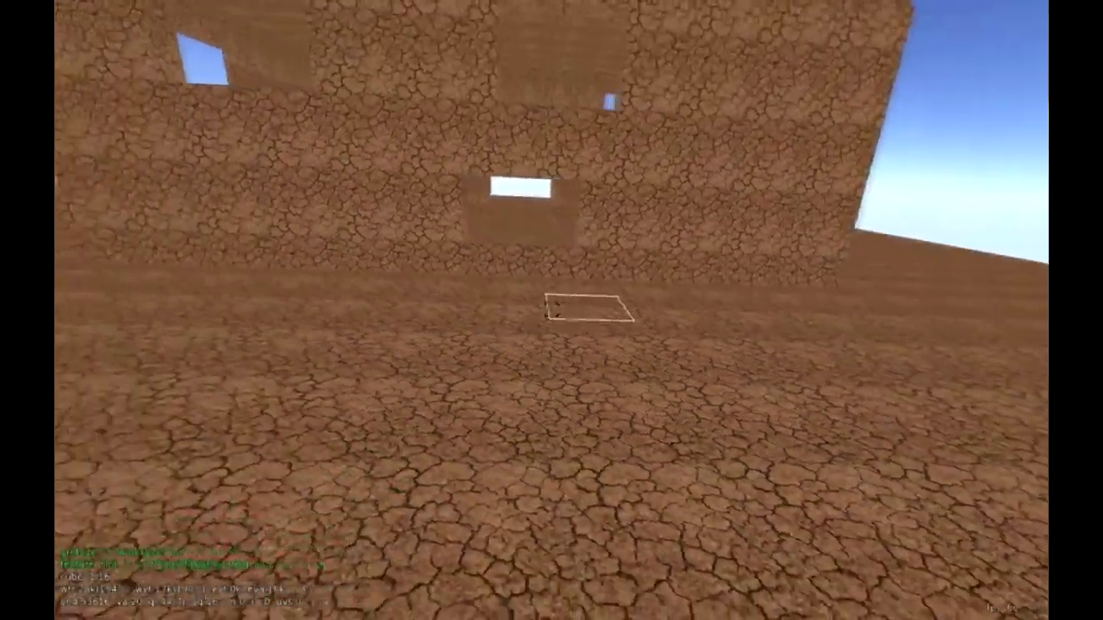
key("s")
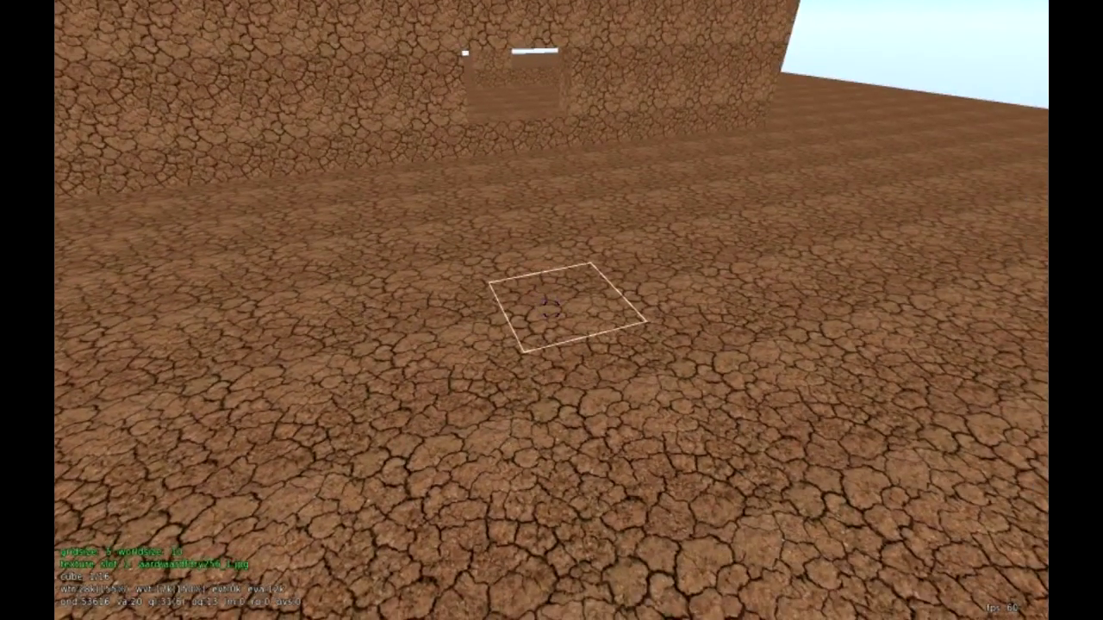
key("h")
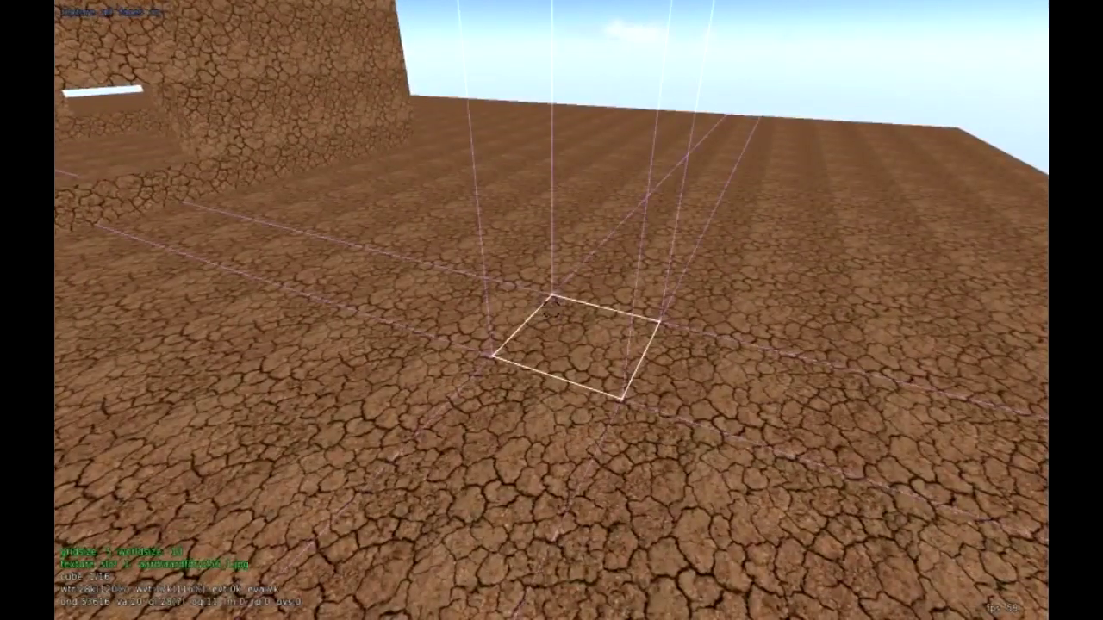
scroll(551, 310, "up", 1)
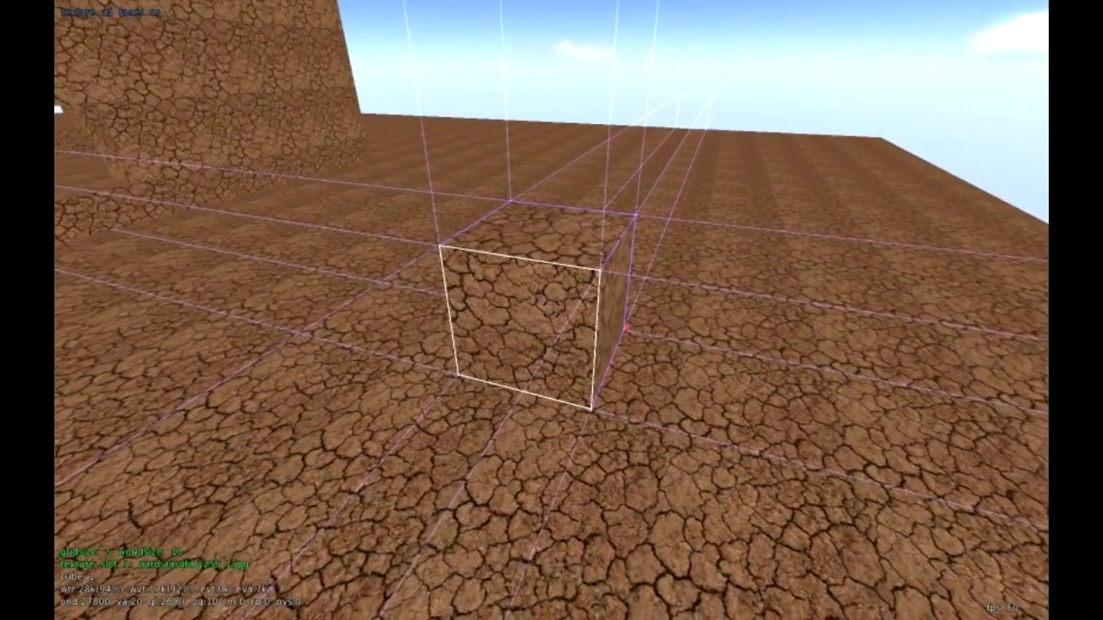
Apply the glowing red texture to the raised cube so that it covers all faces, and check its sides.
key("w")
key("d")
key("d")
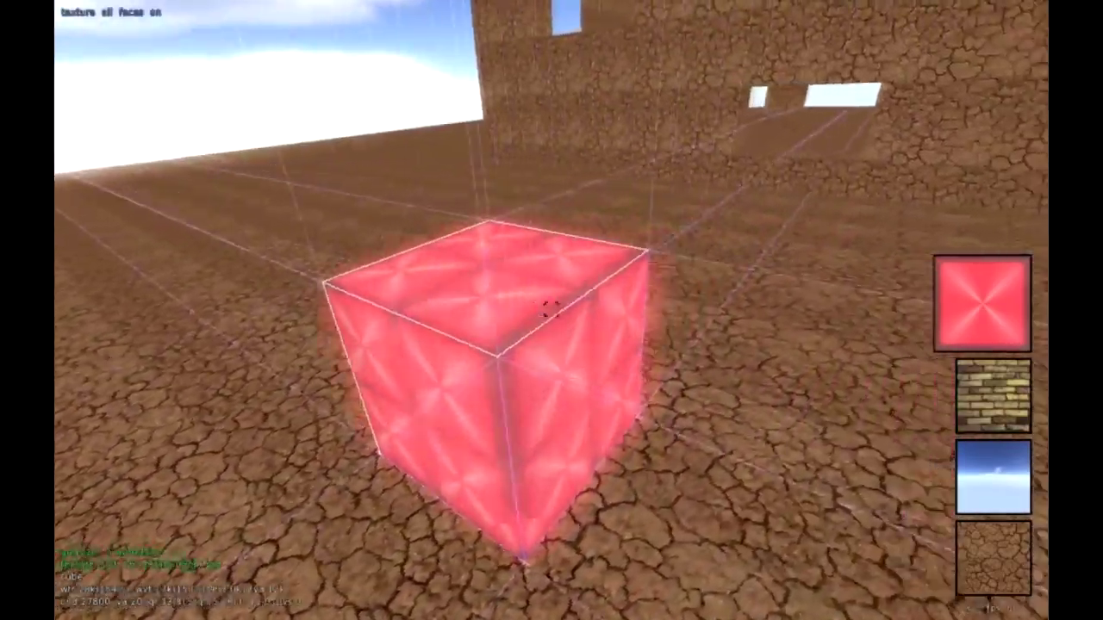
key("w")
key("a")
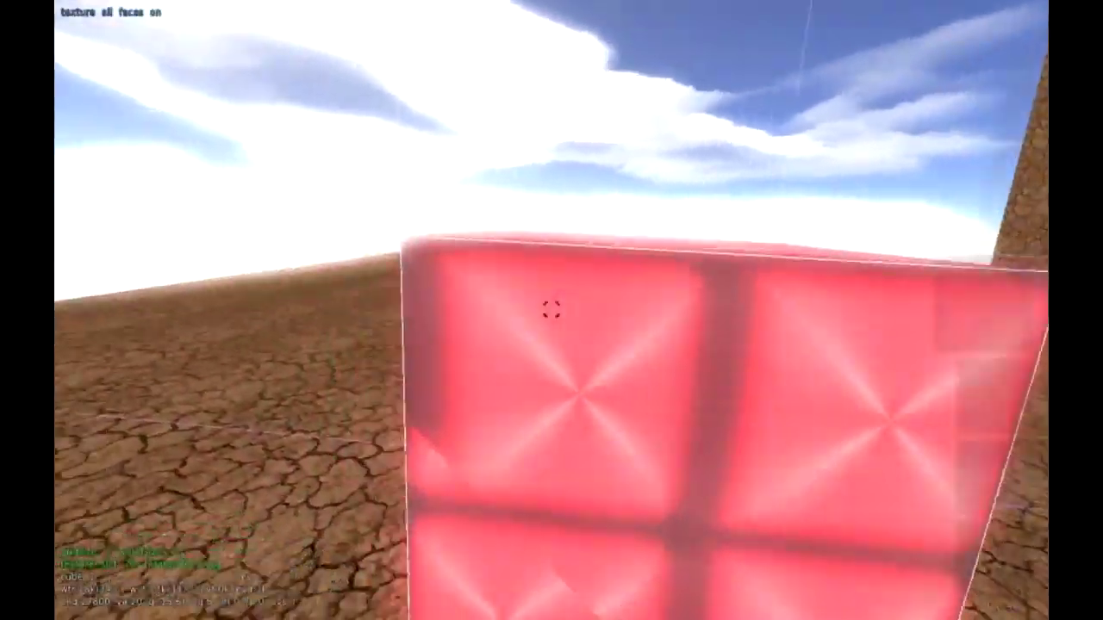
Turn off texturing of all faces and raise a second cube from the ground beside the red one.
key("s")
key("a")
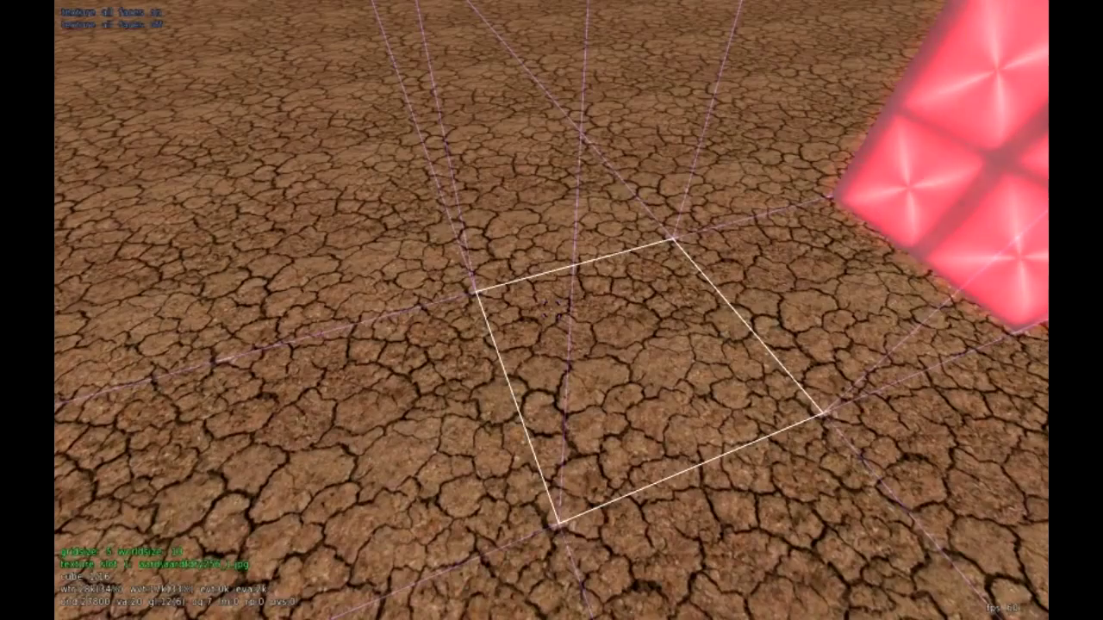
scroll(551, 310, "down", 1)
key("d")
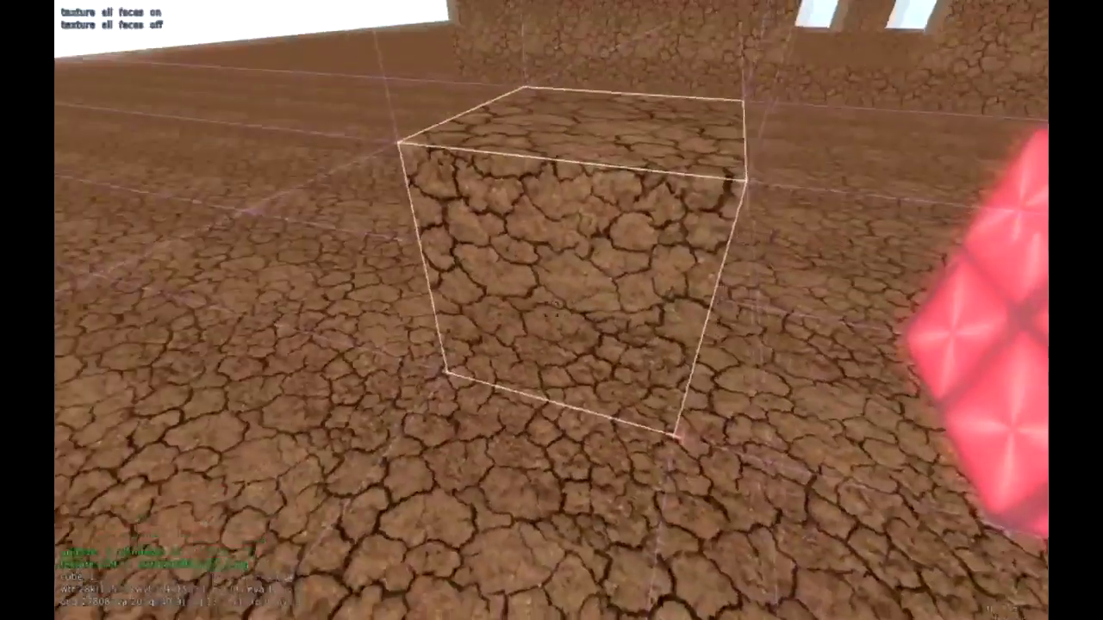
Apply the glowing red texture to only one side face of the second cube and inspect its other faces.
key("s")
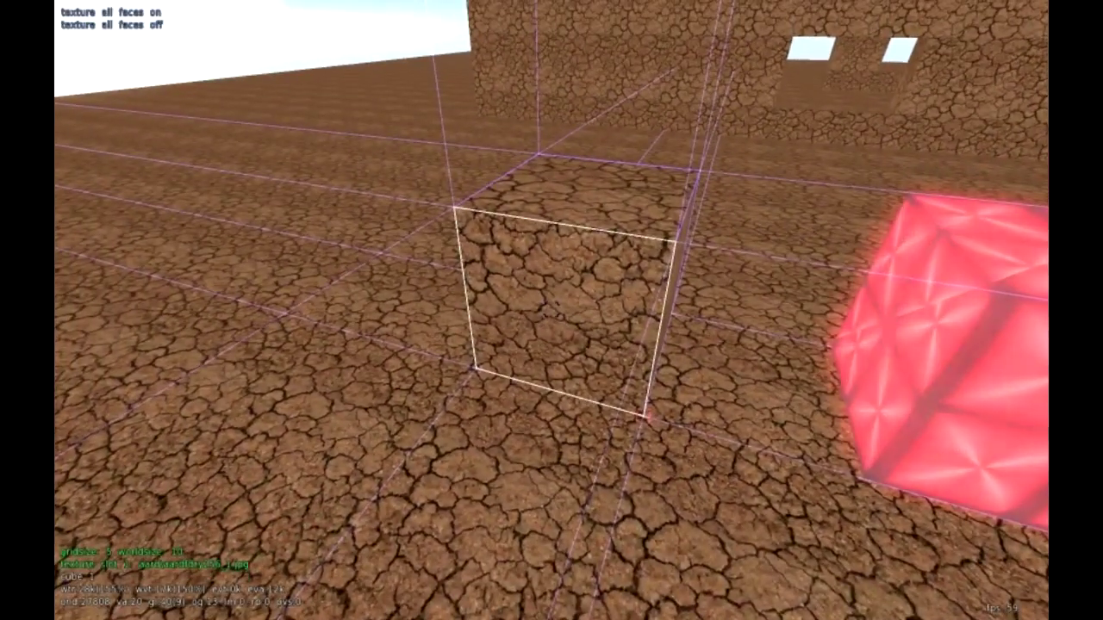
key("a")
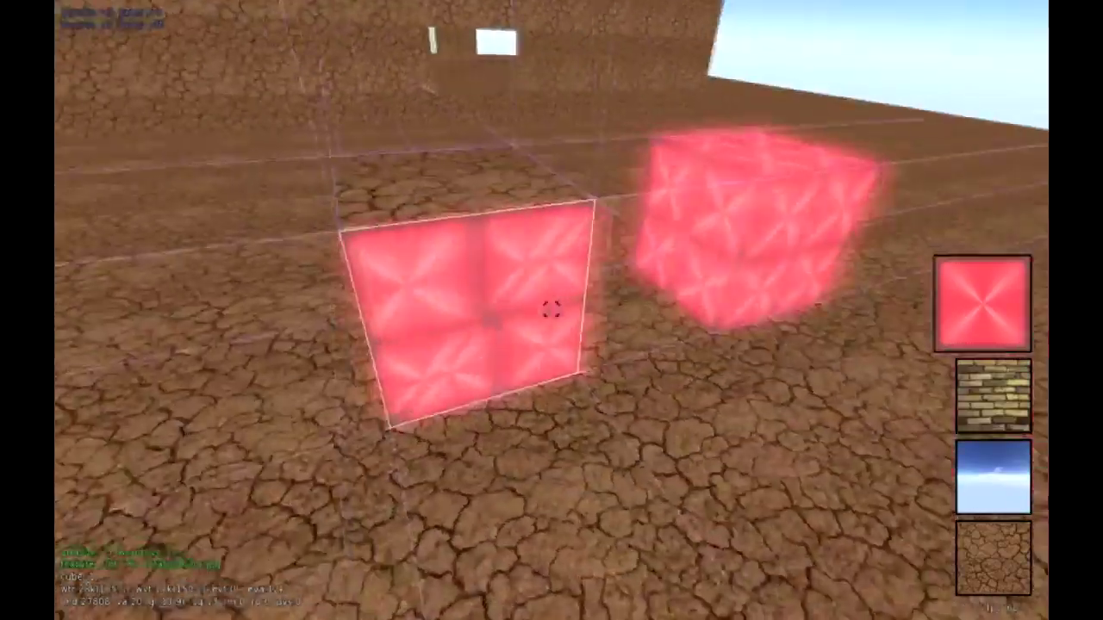
key("w")
key("s")
key("a")
key("w")
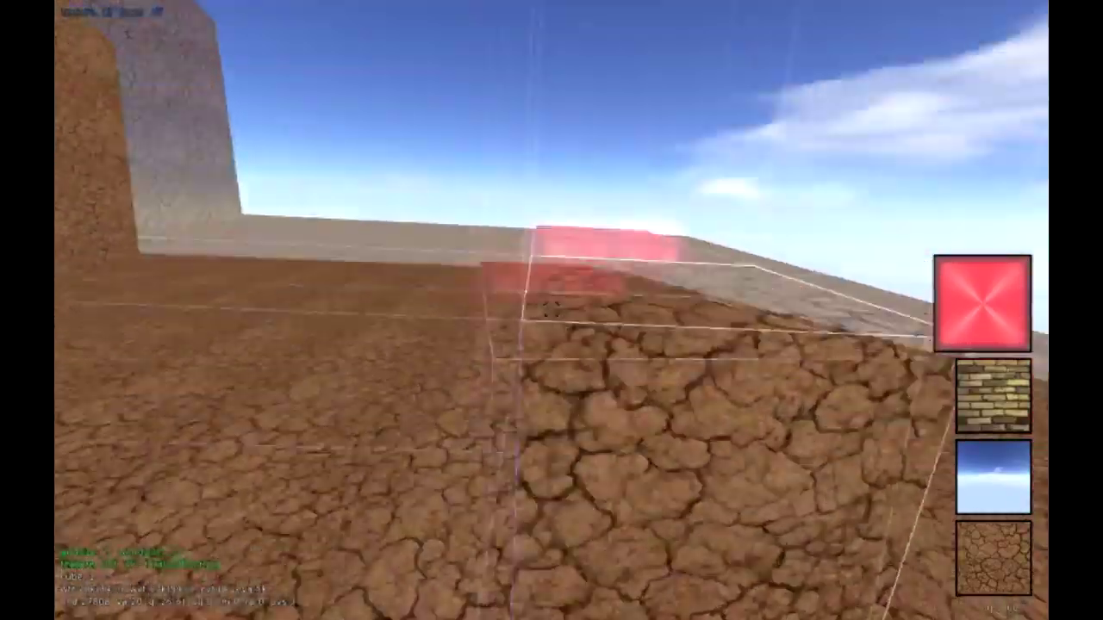
key("s")
key("w")
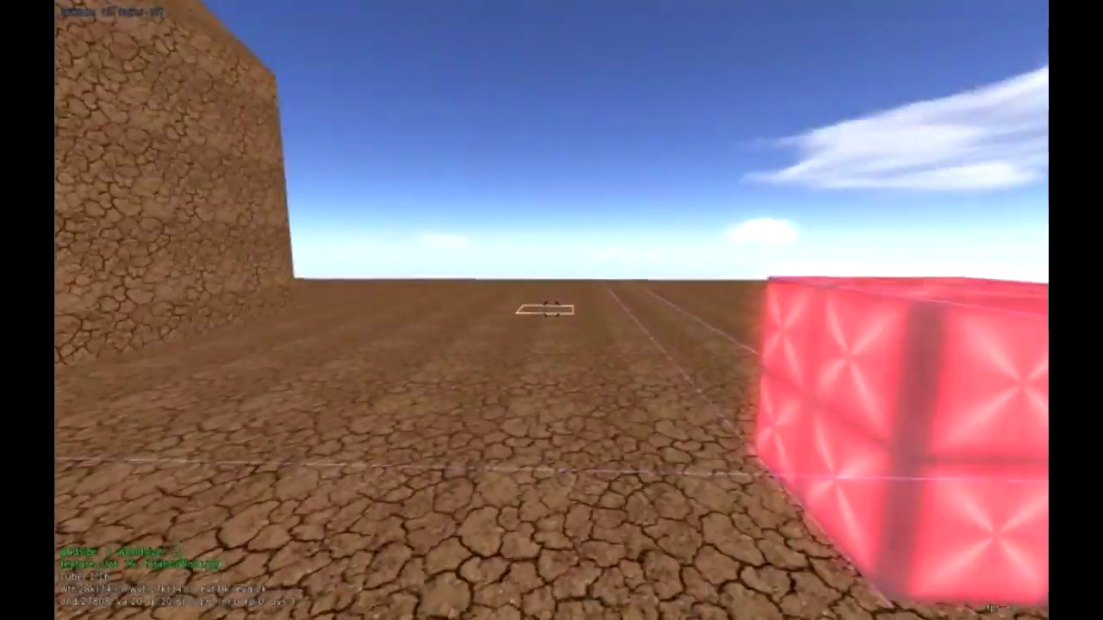
key("w")
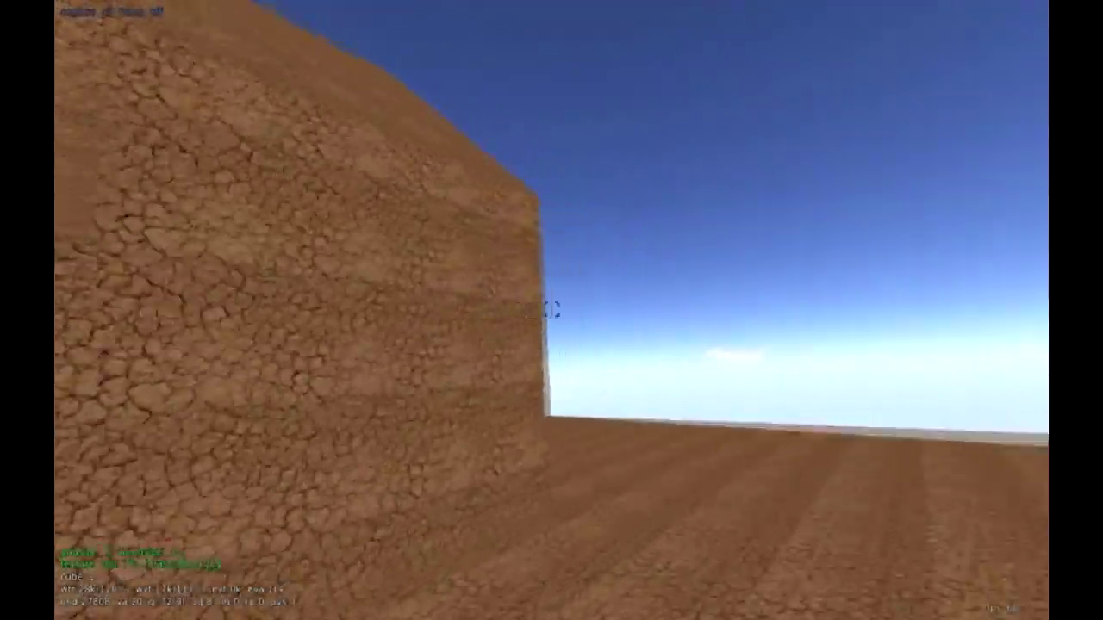